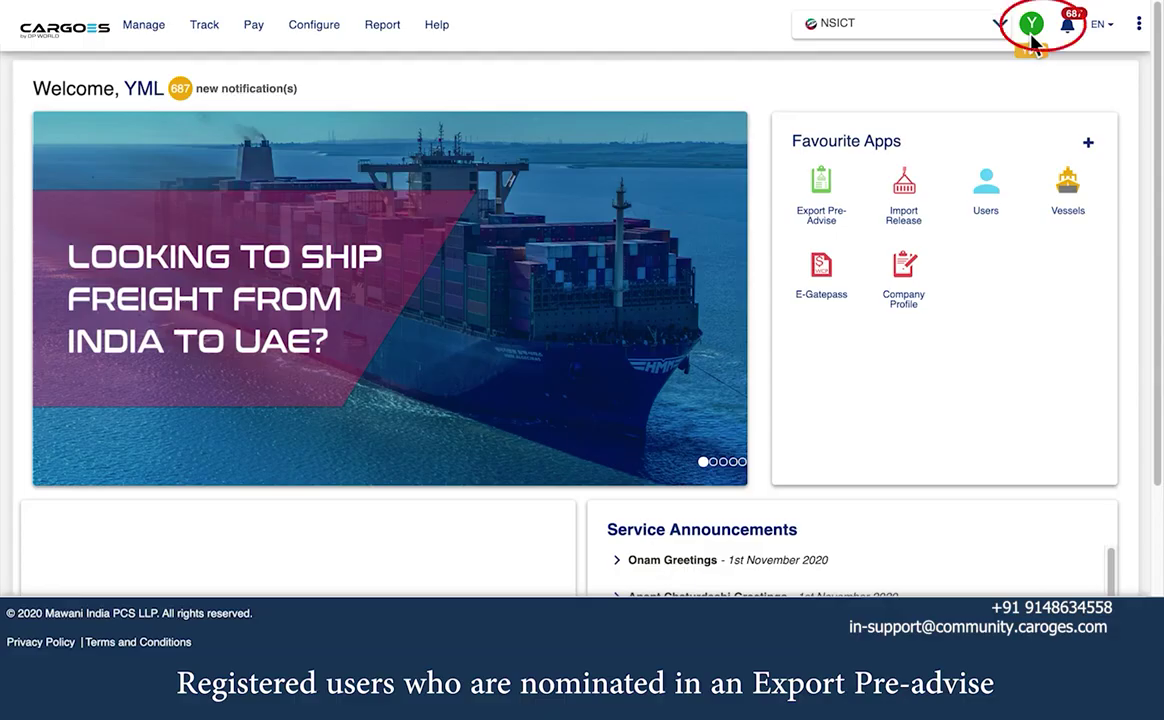
Check the logged-in account's user roles, then bring up the Manage menu listing E-Gatepass
{"action": "left_click", "coordinate": [1031, 28]}
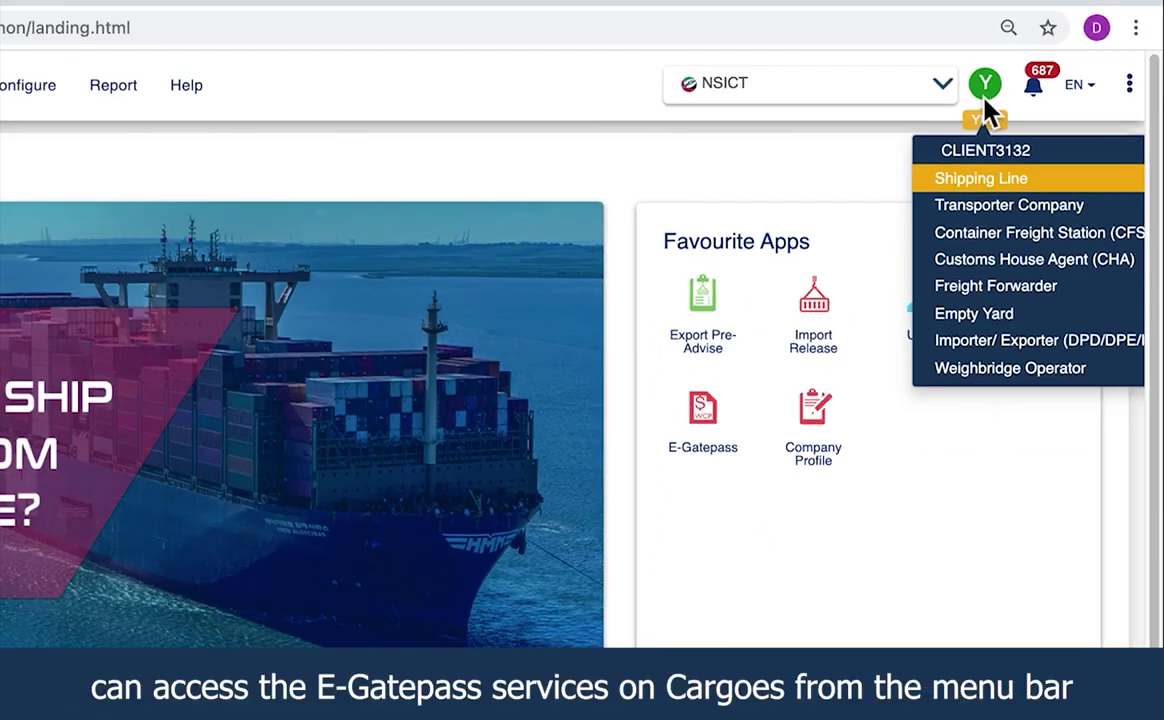
{"action": "left_click", "coordinate": [155, 42]}
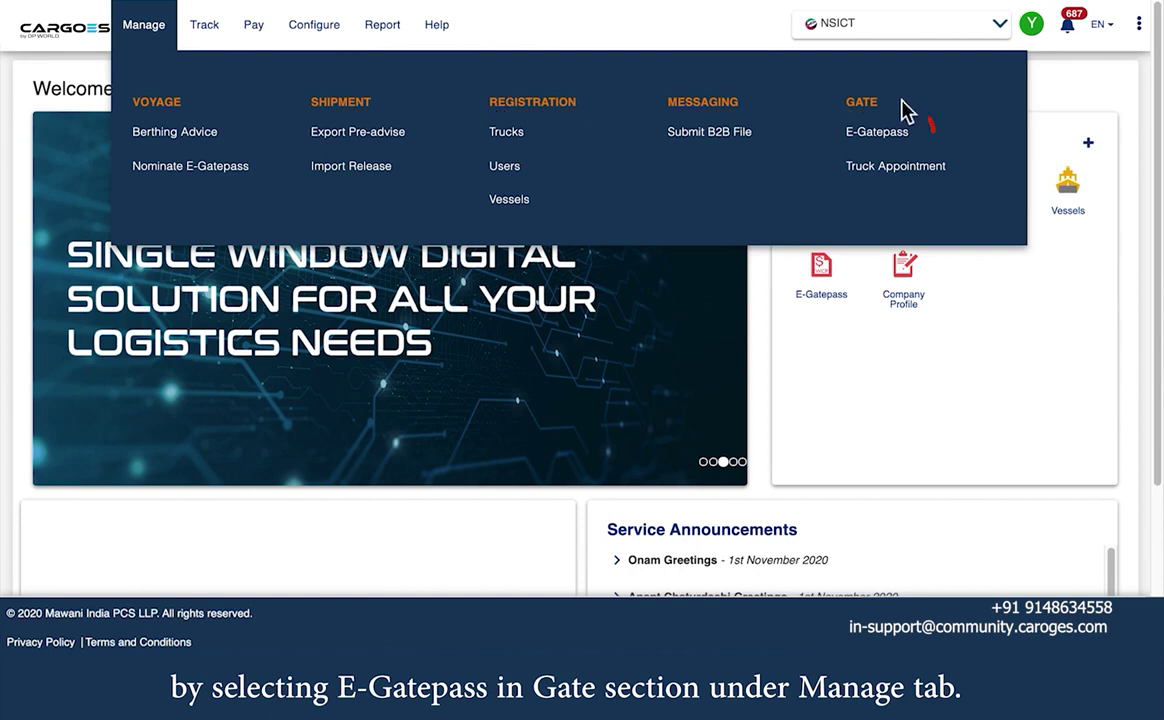
Open the E-Gatepass search page and run a search listing all existing gate passes
{"action": "left_click", "coordinate": [931, 148]}
{"action": "left_click", "coordinate": [1091, 244]}
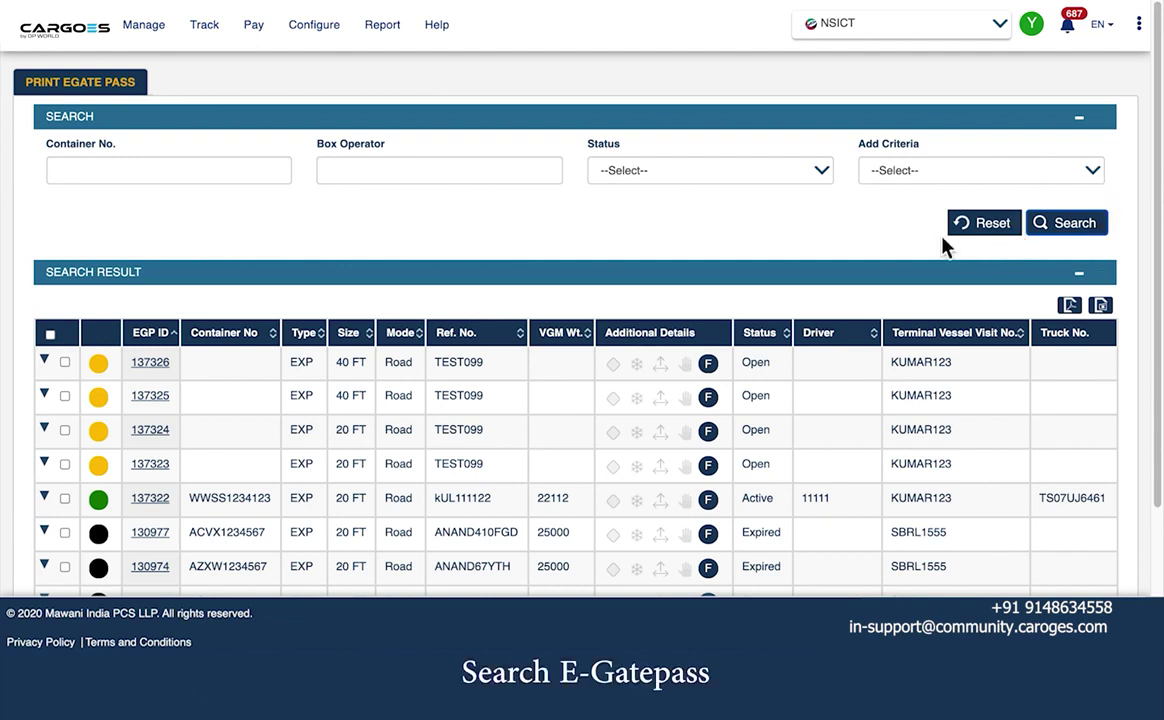
{"action": "left_click", "coordinate": [780, 178]}
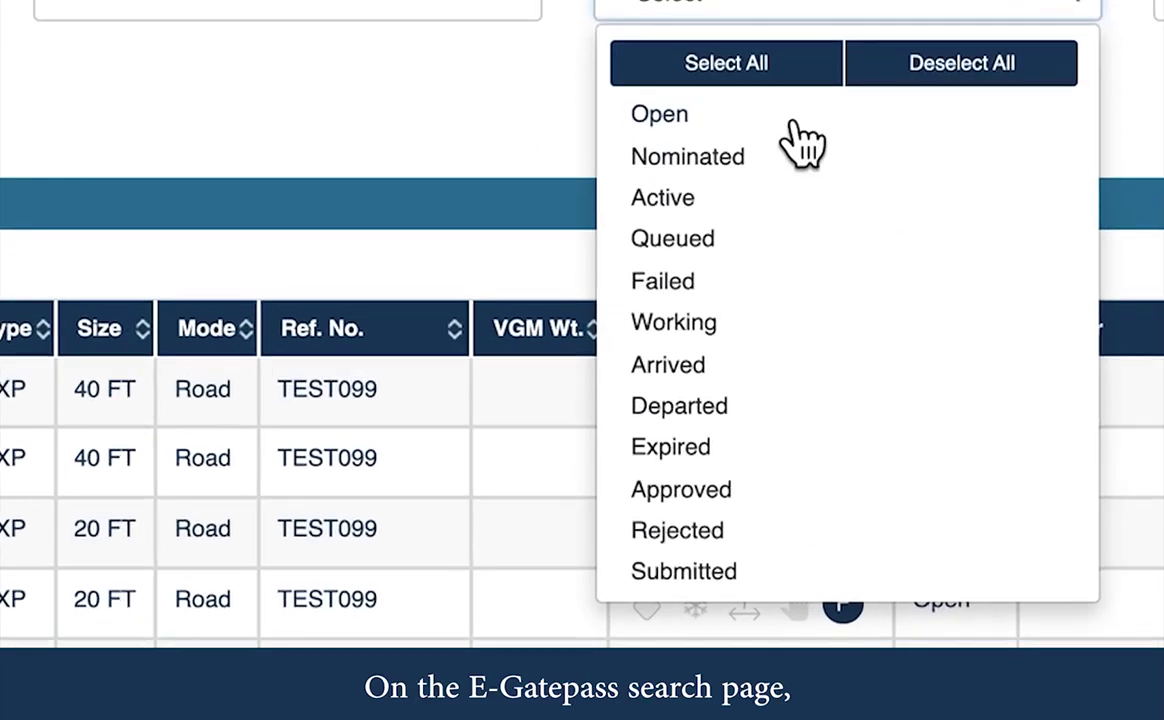
Limit the status filter to Open, Nominated and Active gatepasses
{"action": "left_click", "coordinate": [680, 231]}
{"action": "left_click", "coordinate": [792, 160]}
{"action": "left_click", "coordinate": [776, 192]}
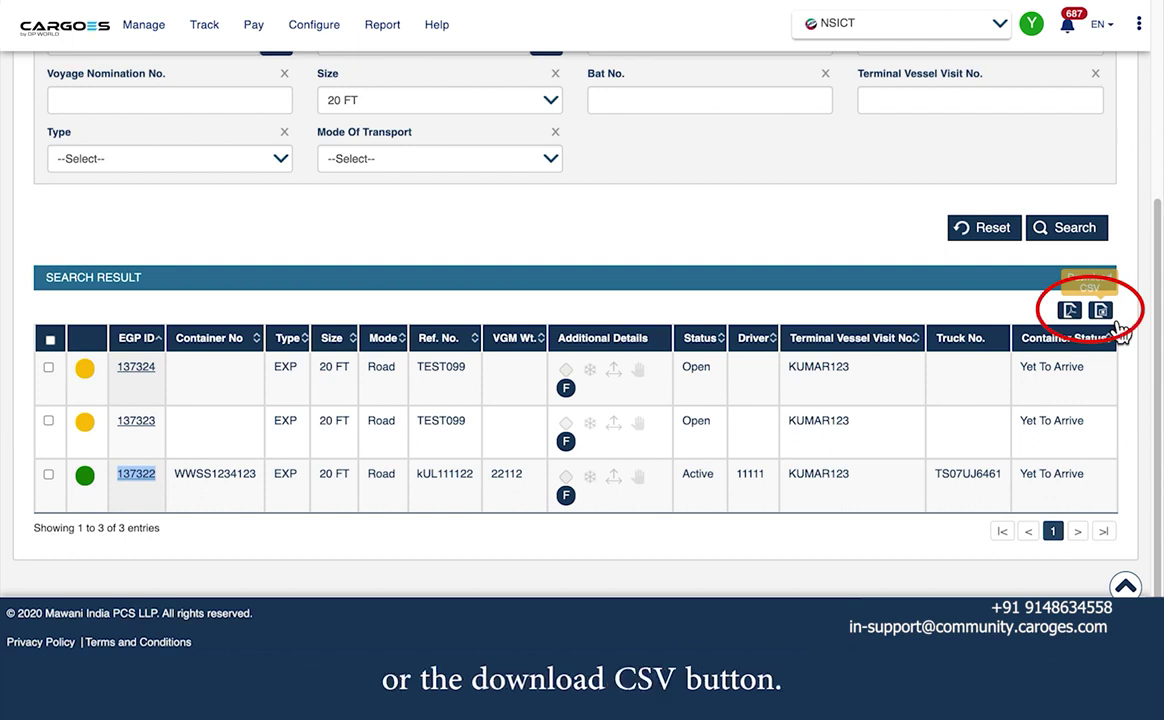
Export the filtered gatepass search results as a CSV file
{"action": "left_click", "coordinate": [1101, 312]}
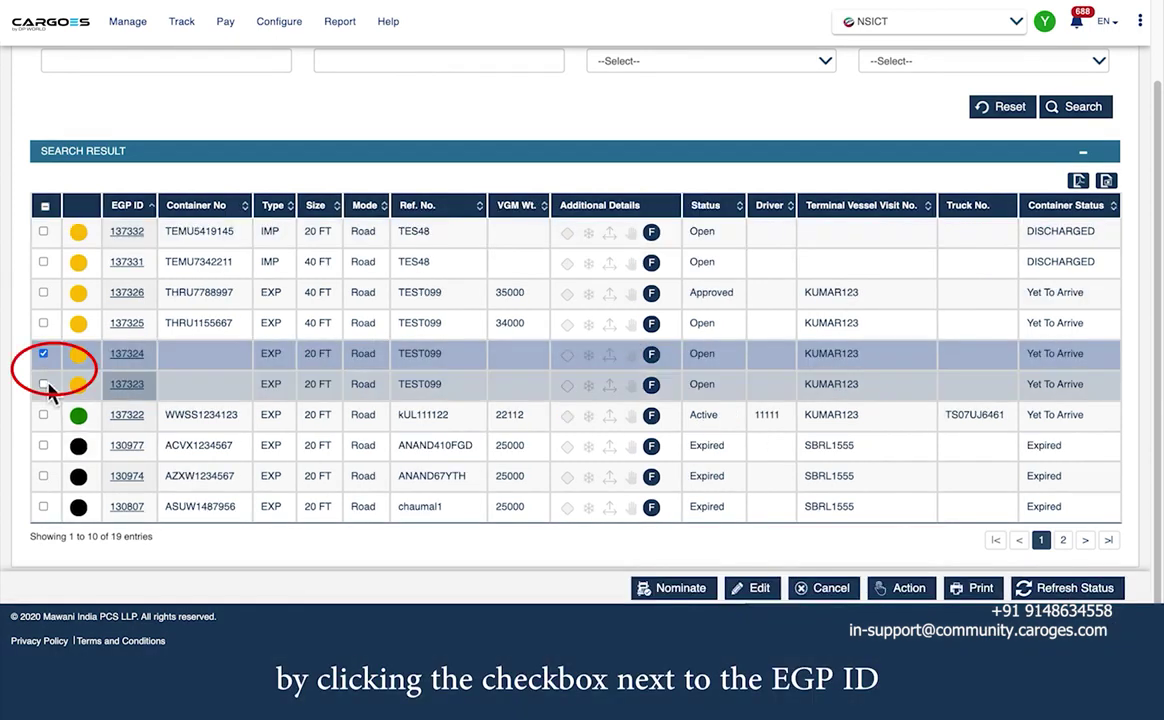
Edit gatepasses 137323/137324, giving 137323 container THRU7766551, ISO 22R1 and commodity HAZARDOUS REEFER
{"action": "left_click", "coordinate": [43, 354]}
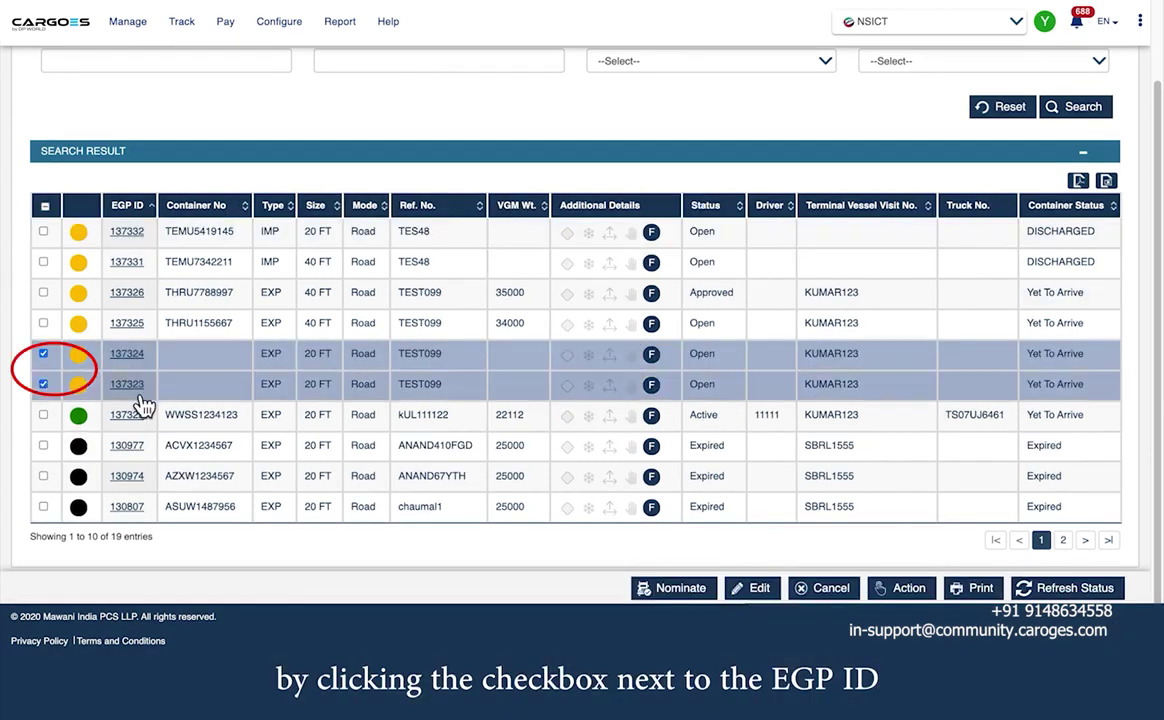
{"action": "left_click", "coordinate": [759, 591]}
{"action": "left_click", "coordinate": [346, 230]}
{"action": "type", "text": "THRU7766551"}
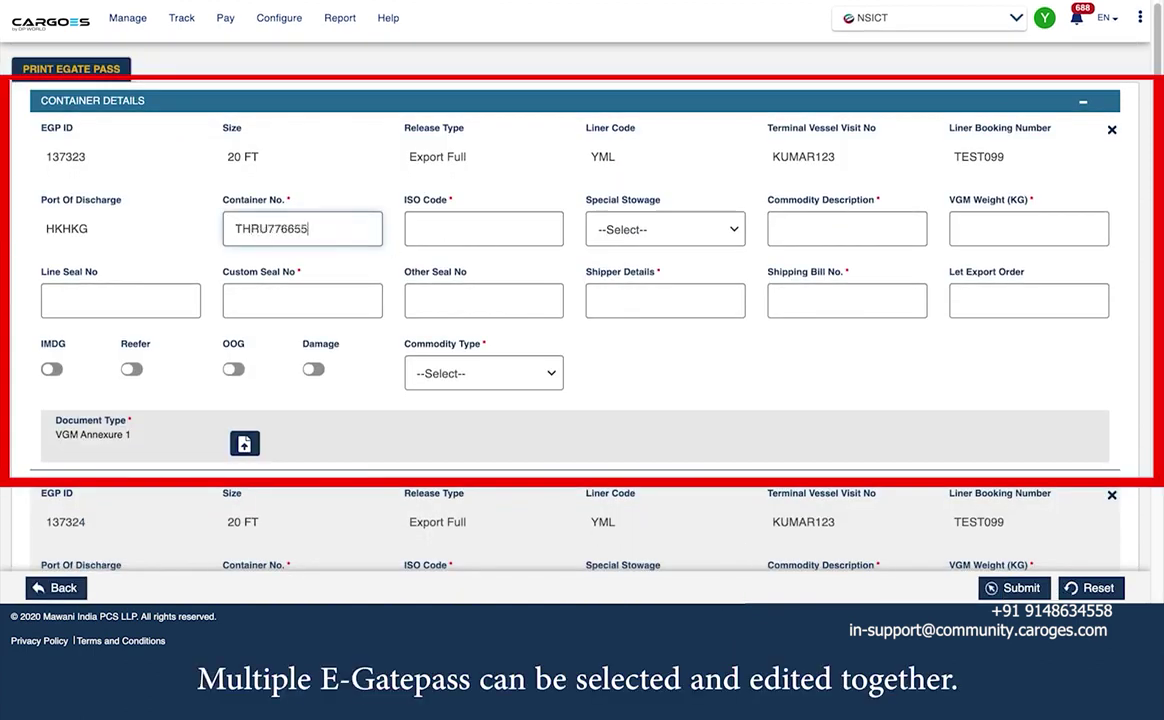
{"action": "left_click", "coordinate": [415, 230]}
{"action": "type", "text": "22R1"}
{"action": "left_click", "coordinate": [792, 222]}
{"action": "type", "text": "haz"}
{"action": "left_click", "coordinate": [872, 283]}
Enter VGM weight 20000, custom seal 1133, shipper ABC and shipping bill 1233
{"action": "left_click", "coordinate": [969, 233]}
{"action": "type", "text": "20000"}
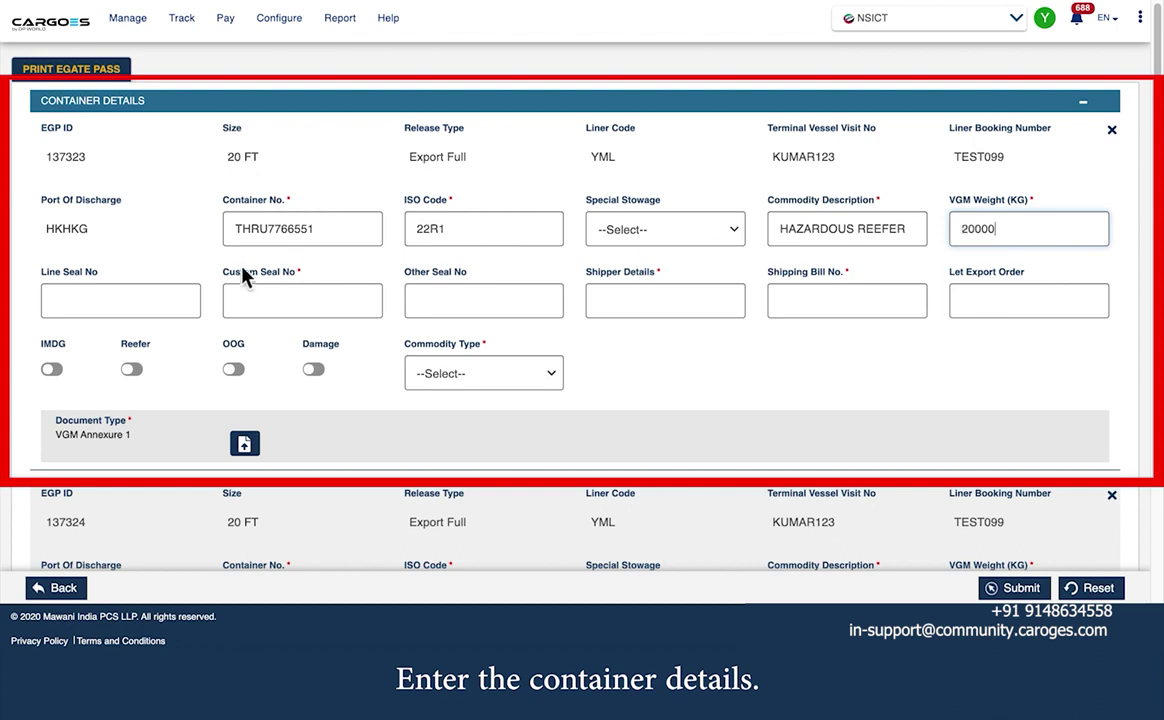
{"action": "left_click", "coordinate": [236, 299]}
{"action": "type", "text": "1133"}
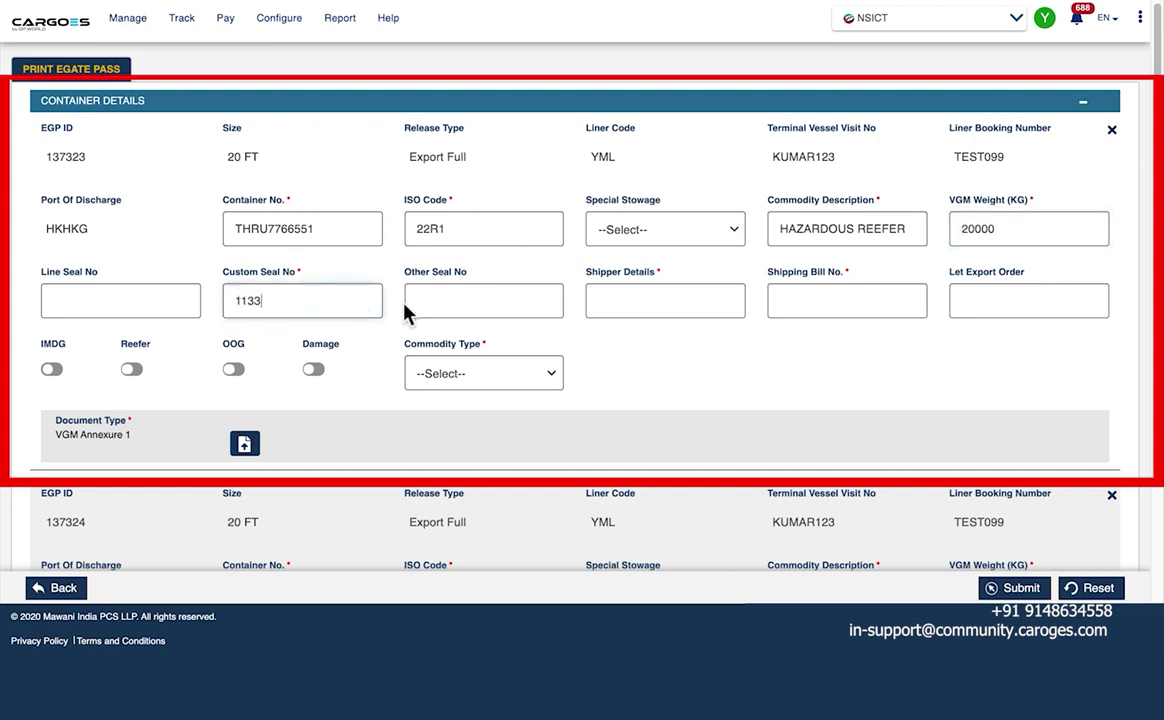
{"action": "left_click", "coordinate": [608, 314]}
{"action": "type", "text": "ABC"}
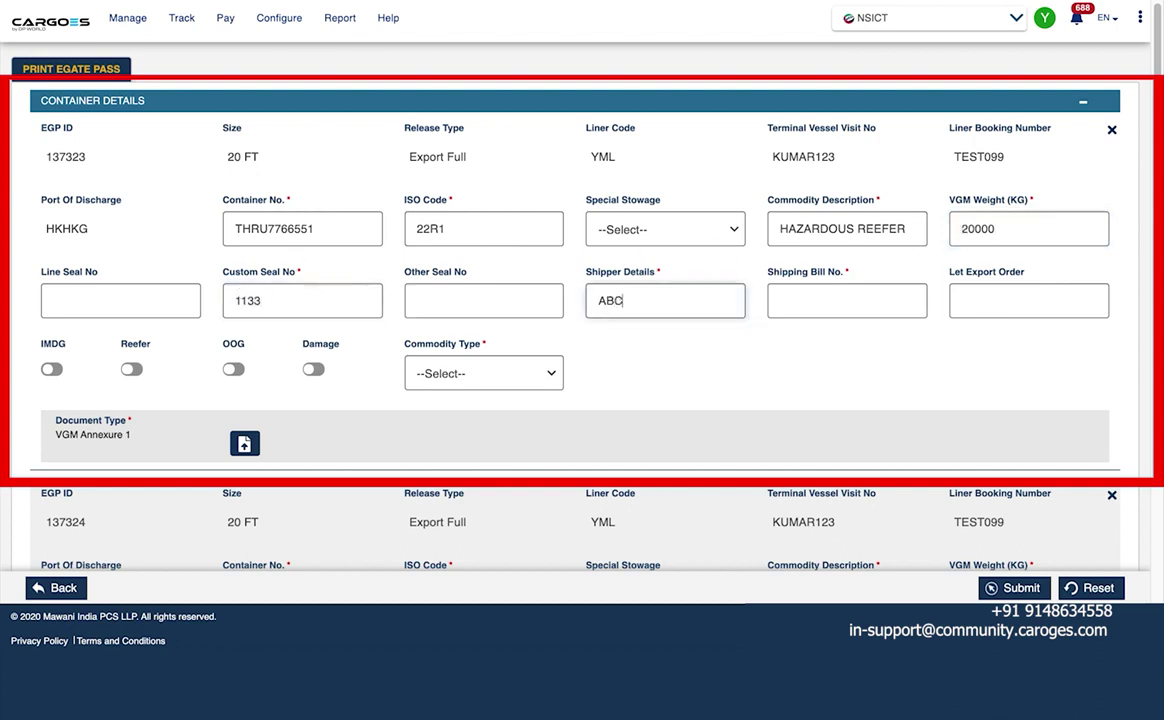
{"action": "left_click", "coordinate": [792, 305]}
{"action": "type", "text": "1233"}
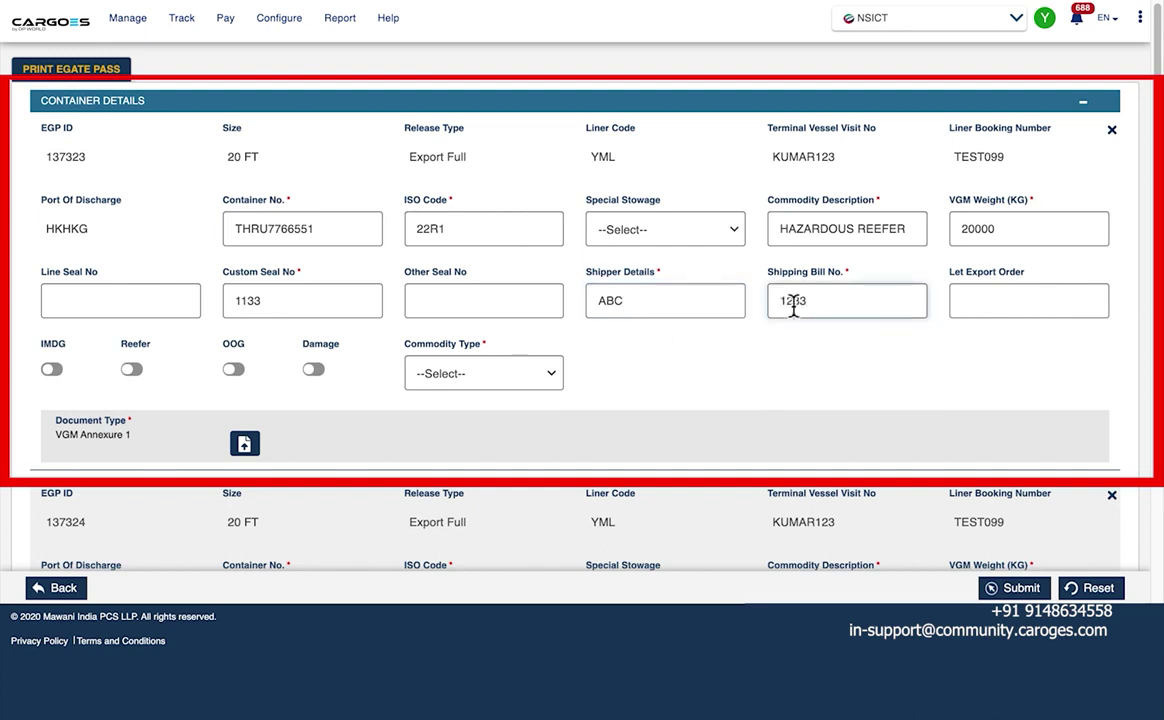
Declare IMDG cargo with class 1.2 (UN 2244) and class 2.1 (UN 1143)
{"action": "left_click", "coordinate": [51, 369]}
{"action": "left_click", "coordinate": [345, 119]}
{"action": "left_click", "coordinate": [335, 171]}
{"action": "left_click", "coordinate": [432, 119]}
{"action": "type", "text": "2244"}
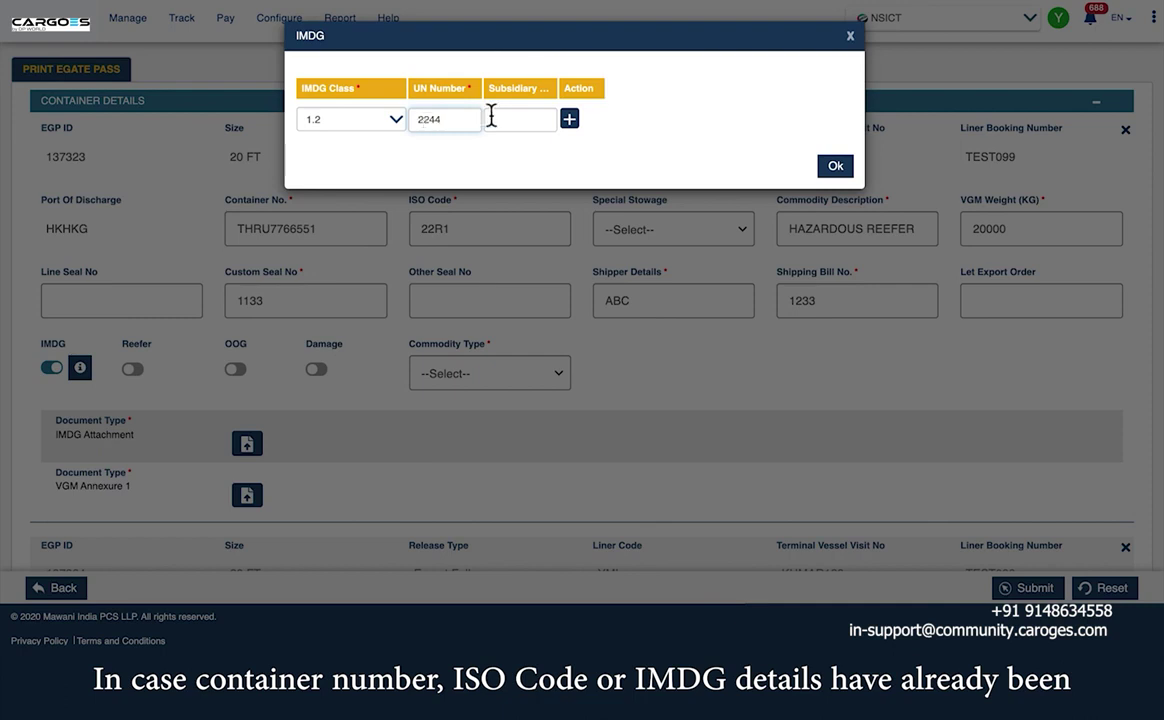
{"action": "left_click", "coordinate": [569, 120]}
{"action": "left_click", "coordinate": [384, 160]}
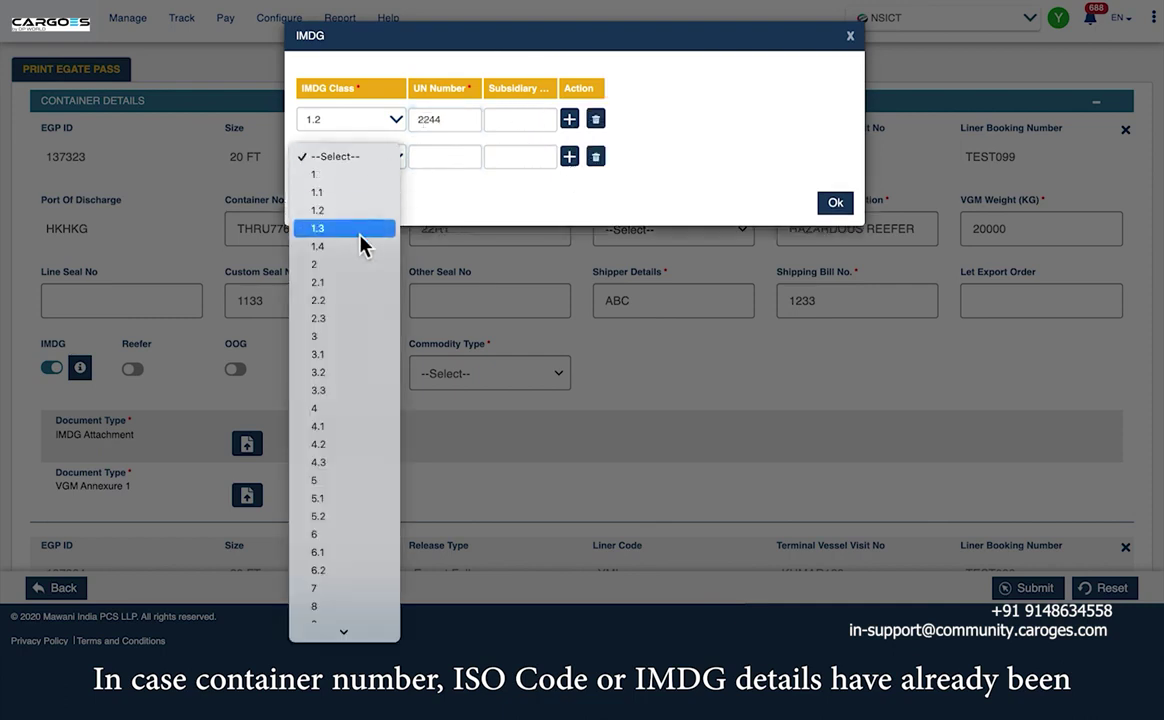
{"action": "left_click", "coordinate": [356, 286]}
{"action": "left_click", "coordinate": [460, 160]}
{"action": "type", "text": "1143"}
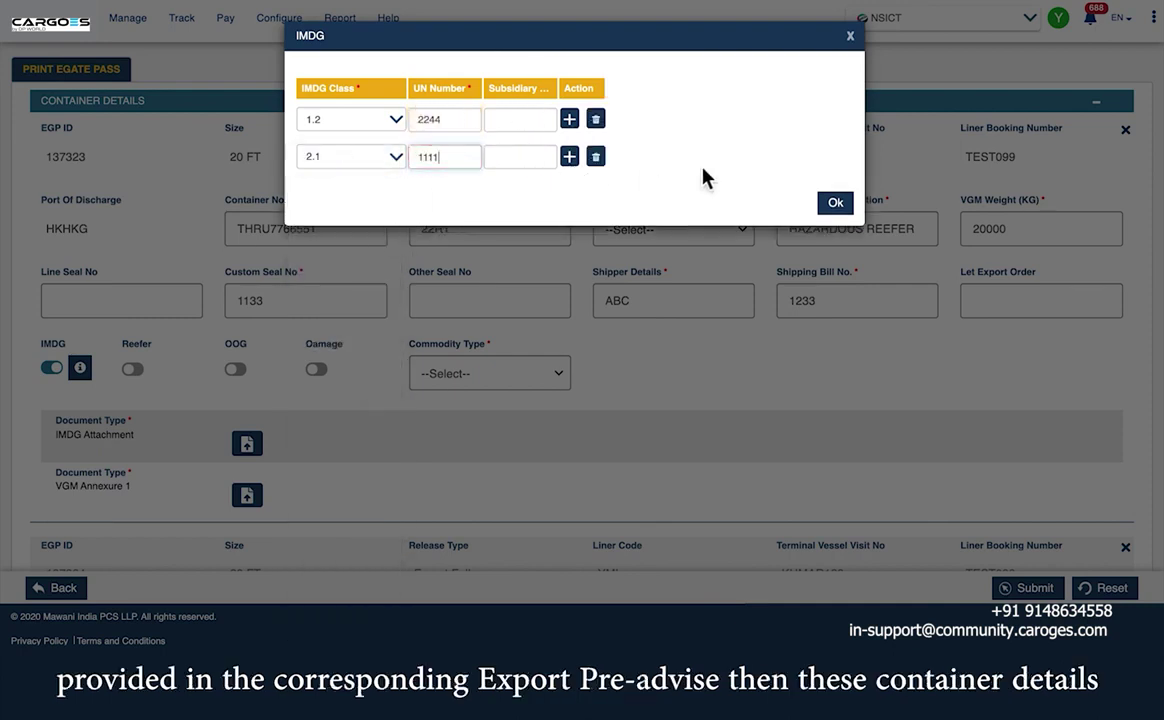
{"action": "left_click", "coordinate": [835, 203]}
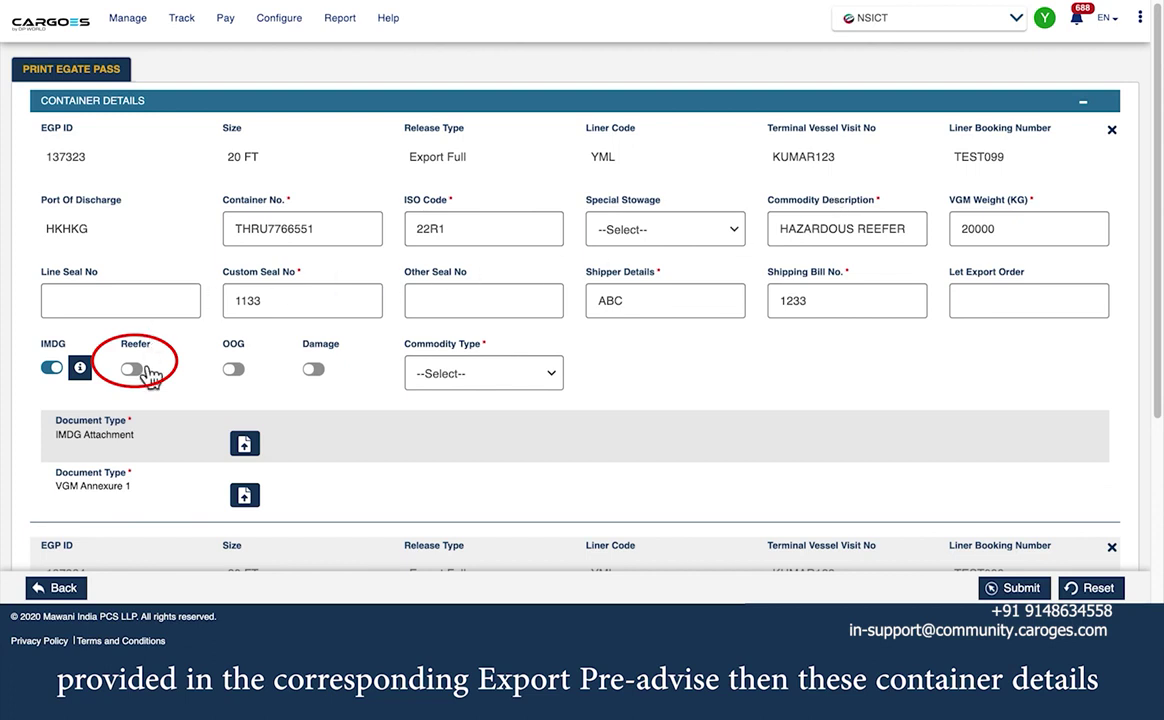
Mark the container as reefer with a set temperature of -18
{"action": "left_click", "coordinate": [137, 369]}
{"action": "left_click", "coordinate": [553, 108]}
{"action": "type", "text": "-18"}
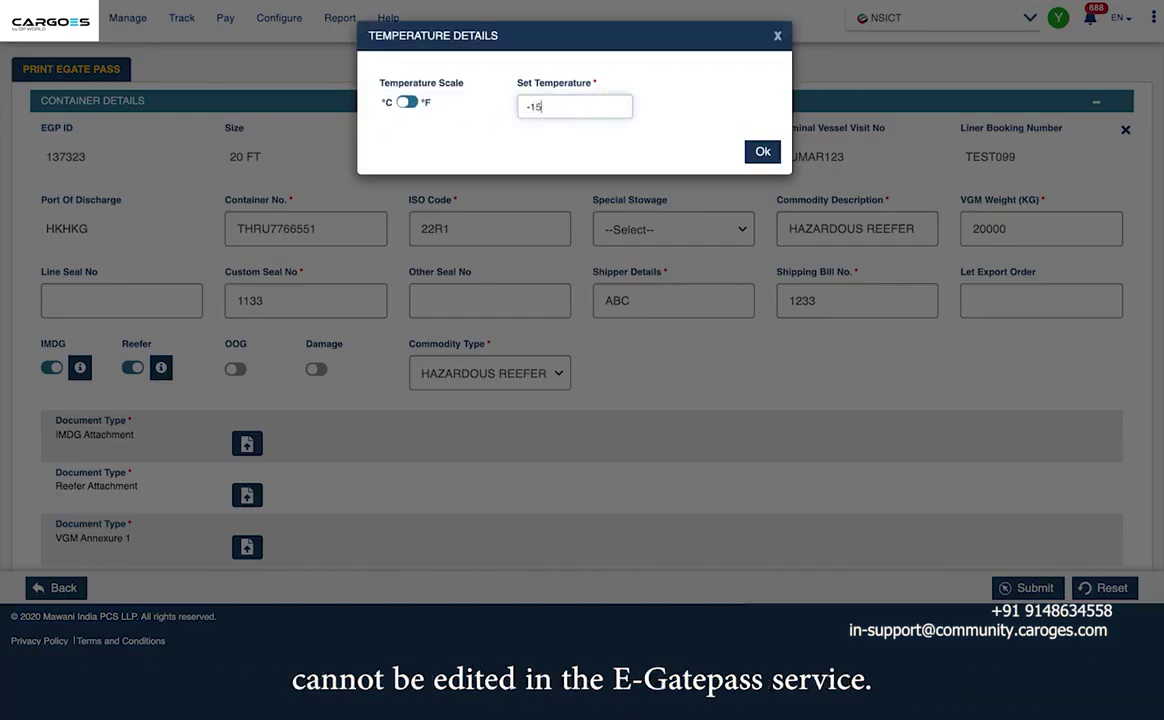
{"action": "left_click", "coordinate": [763, 151]}
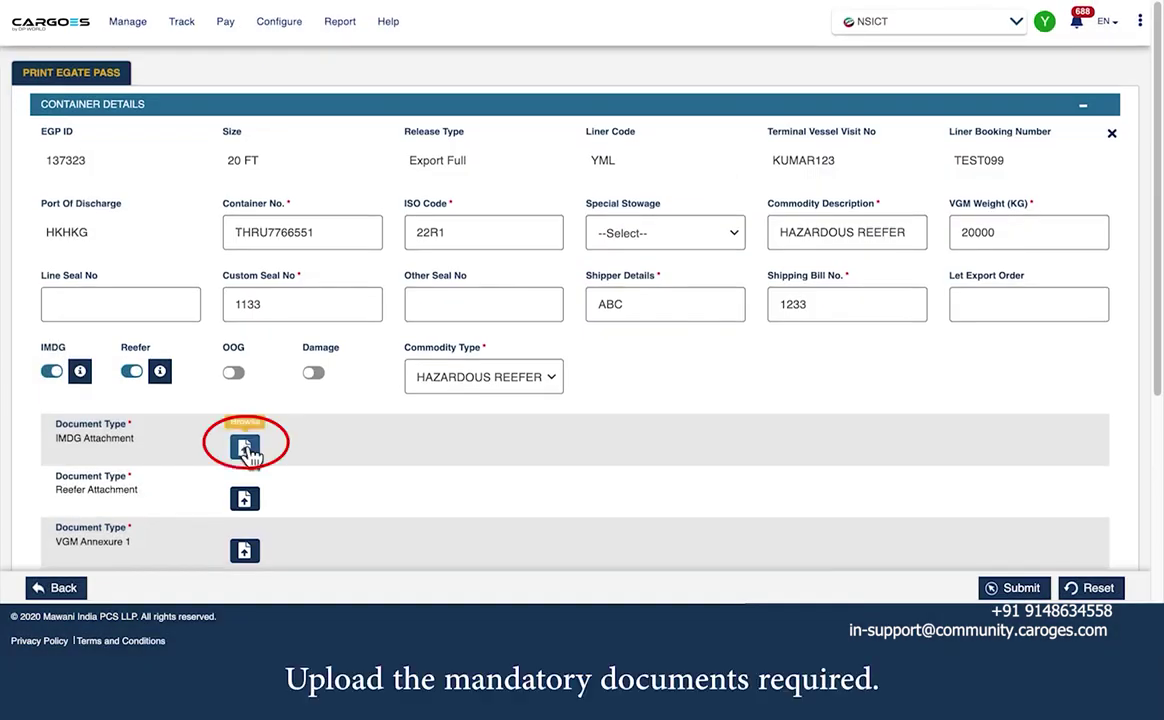
Attach IMDG Attachment.pdf as the IMDG document
{"action": "left_click", "coordinate": [245, 447]}
{"action": "scroll", "coordinate": [442, 300], "scroll_direction": "down", "scroll_amount": 5}
{"action": "left_click", "coordinate": [454, 250]}
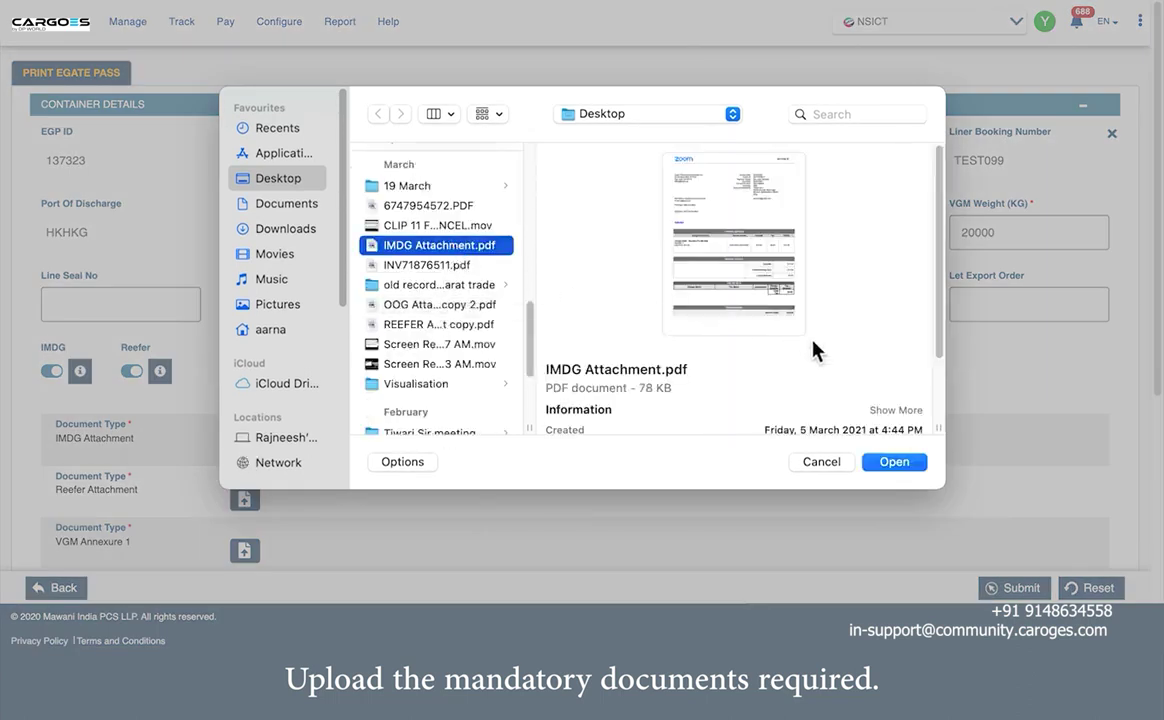
{"action": "left_click", "coordinate": [878, 462]}
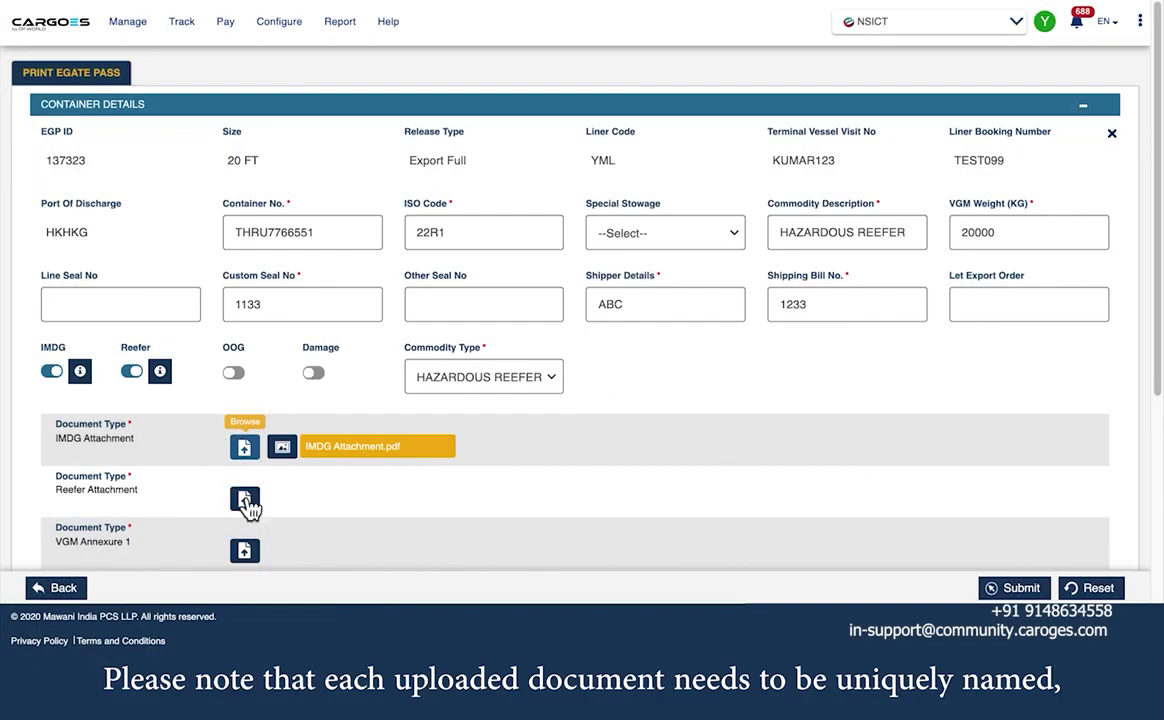
Attach the reefer document and pick the VGM Annexure file
{"action": "left_click", "coordinate": [245, 498]}
{"action": "scroll", "coordinate": [443, 245], "scroll_direction": "down", "scroll_amount": 5}
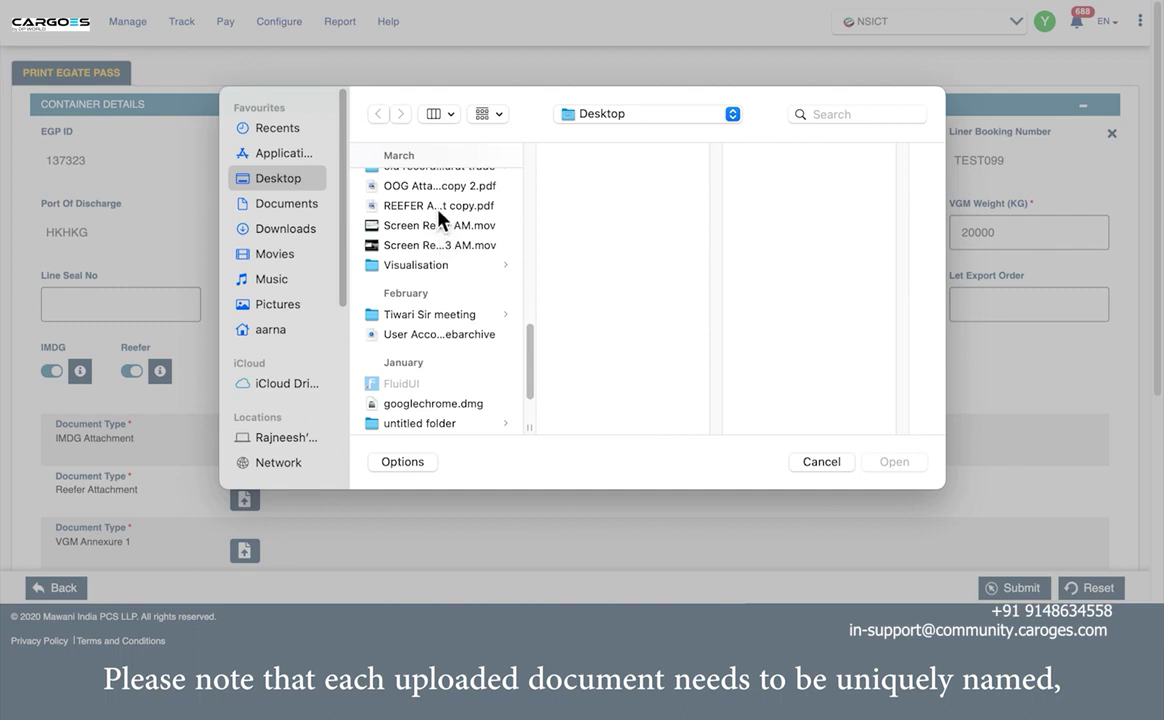
{"action": "left_click", "coordinate": [440, 205]}
{"action": "left_click", "coordinate": [894, 461]}
{"action": "left_click", "coordinate": [245, 550]}
{"action": "left_click", "coordinate": [438, 321]}
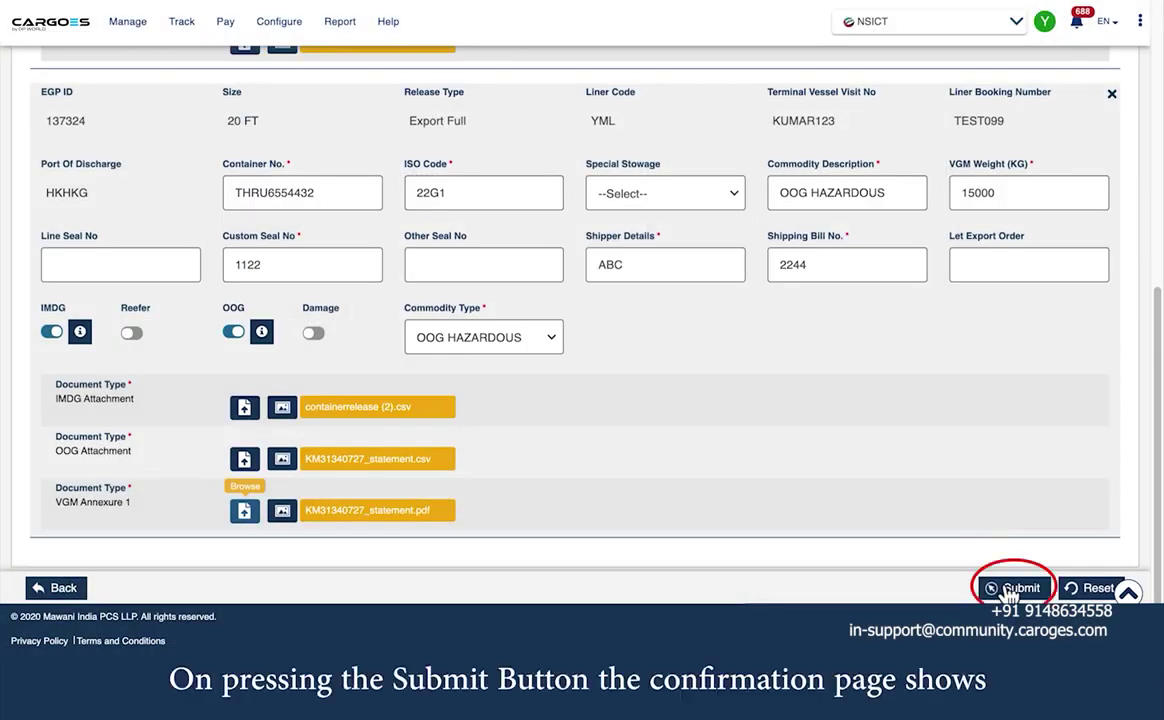
Submit the edited gatepasses, note the success message, and return to the gatepass list
{"action": "left_click", "coordinate": [1010, 590]}
{"action": "left_click_drag", "start_coordinate": [440, 112], "coordinate": [730, 120]}
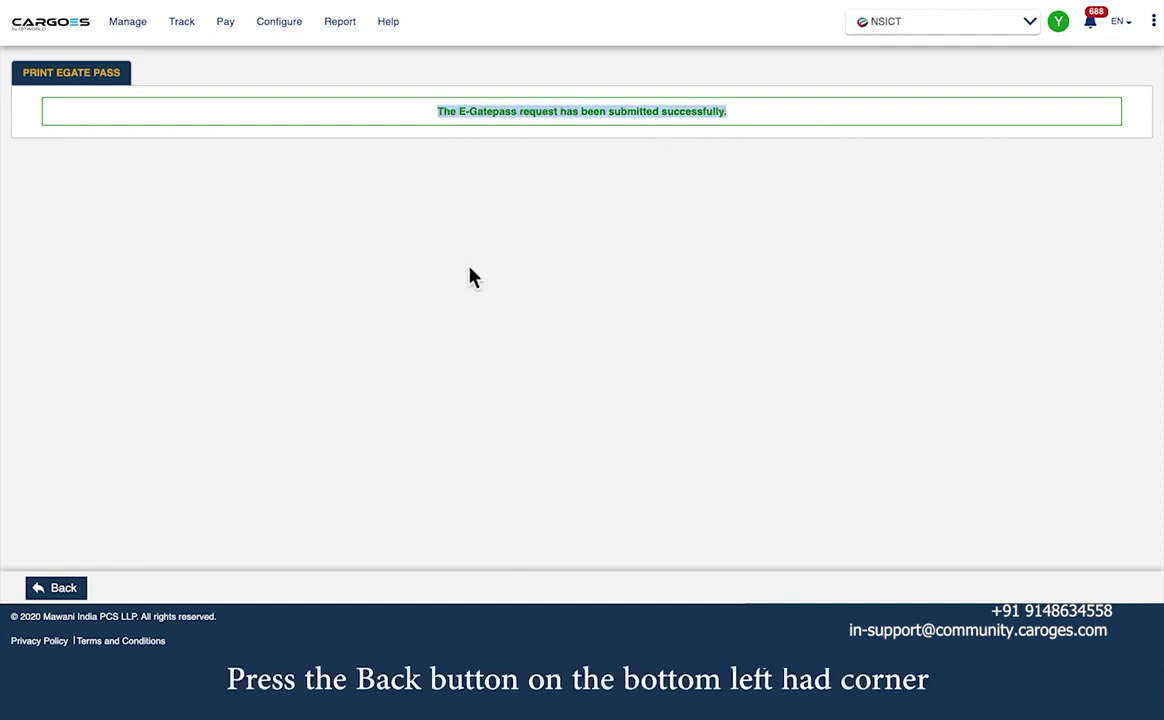
{"action": "left_click", "coordinate": [60, 588]}
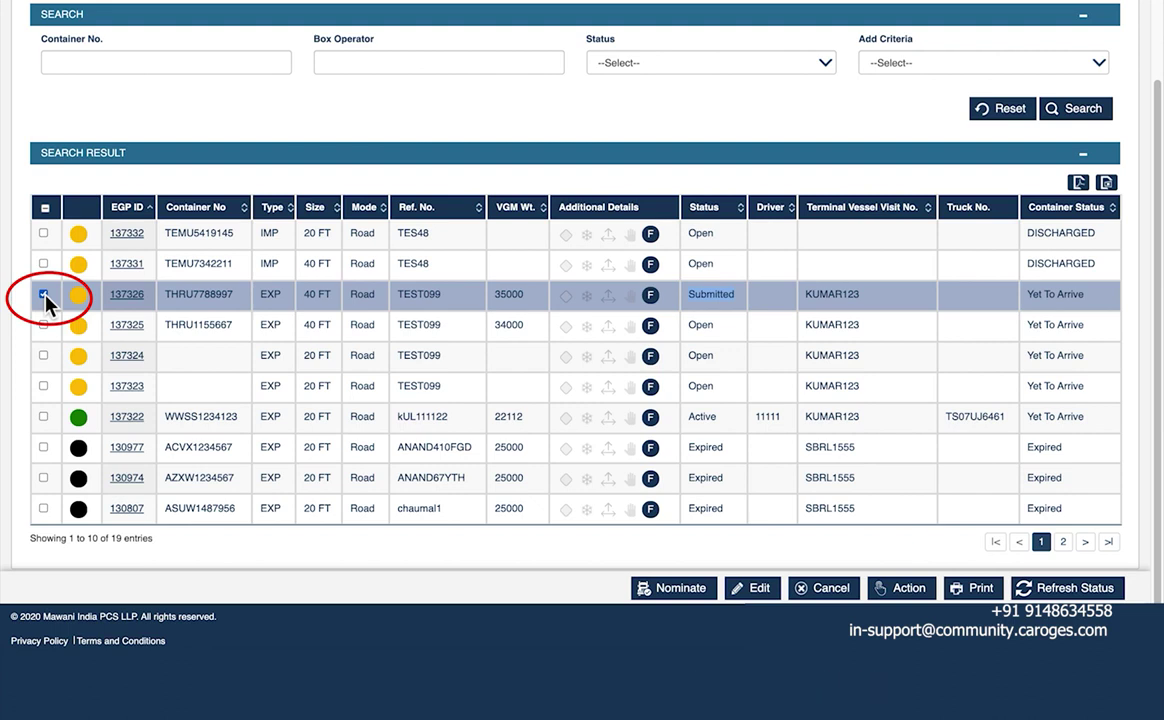
{"action": "left_click", "coordinate": [905, 590]}
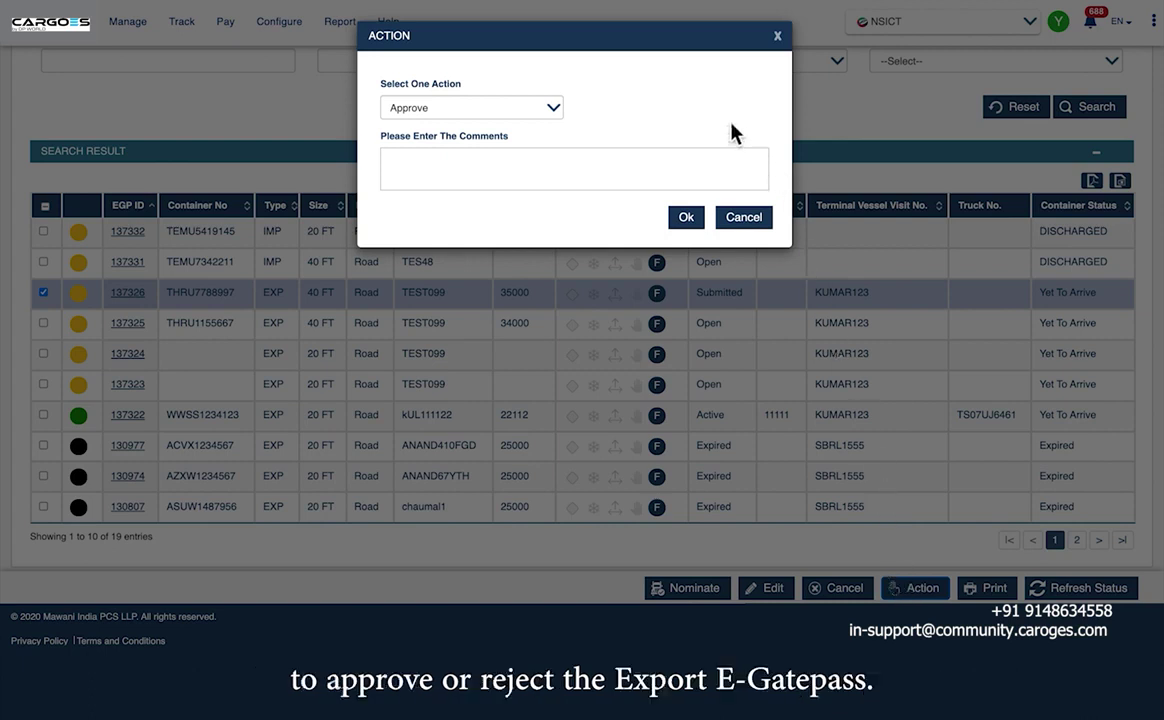
{"action": "left_click", "coordinate": [549, 107]}
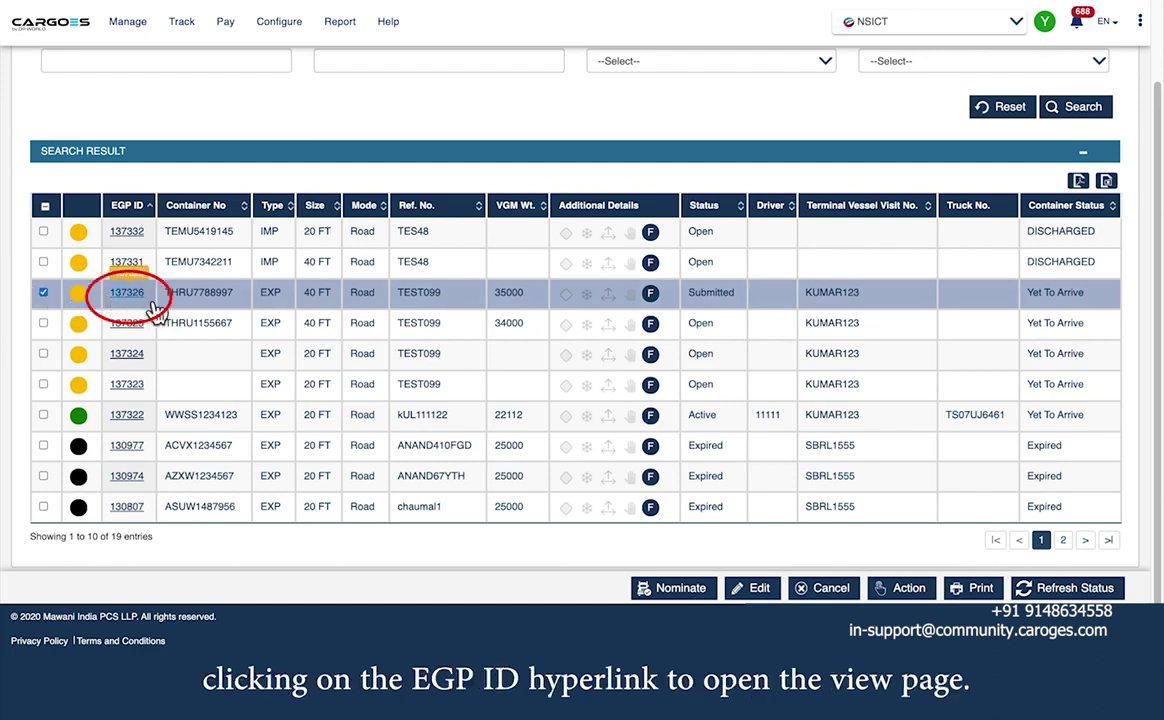
Open gatepass 137326 and approve it through the Action dialog with comment 'Approved'
{"action": "left_click", "coordinate": [137, 302]}
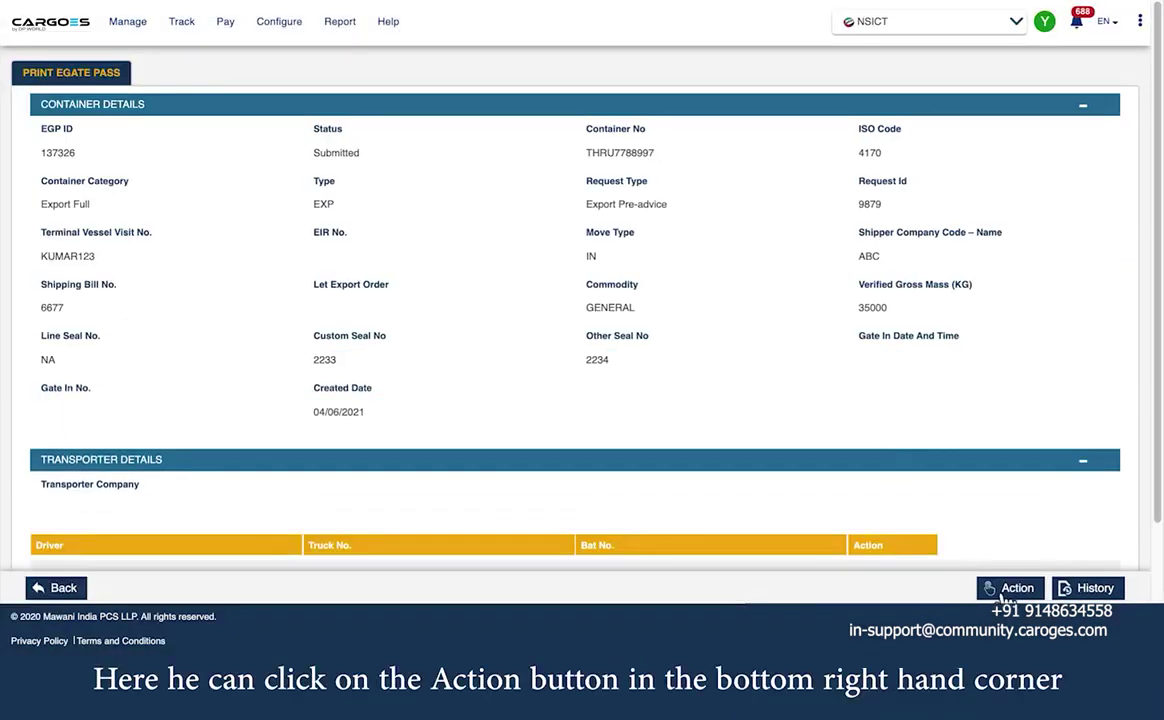
{"action": "left_click", "coordinate": [1008, 590]}
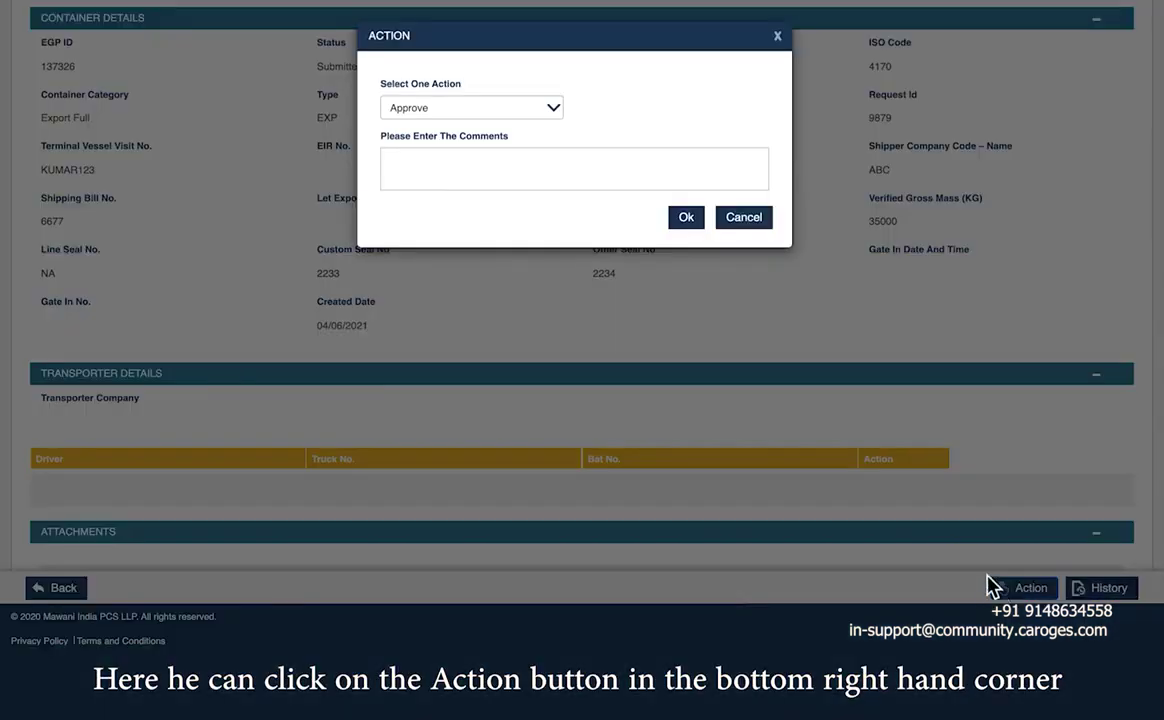
{"action": "left_click", "coordinate": [556, 112]}
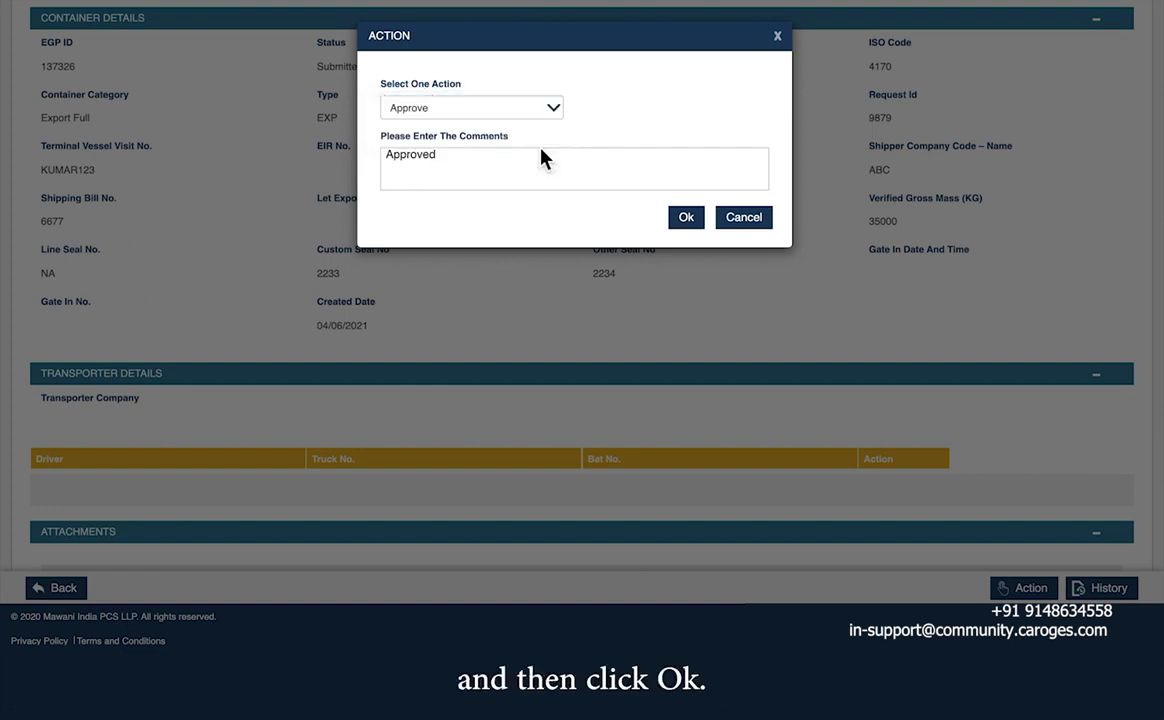
{"action": "left_click", "coordinate": [686, 217]}
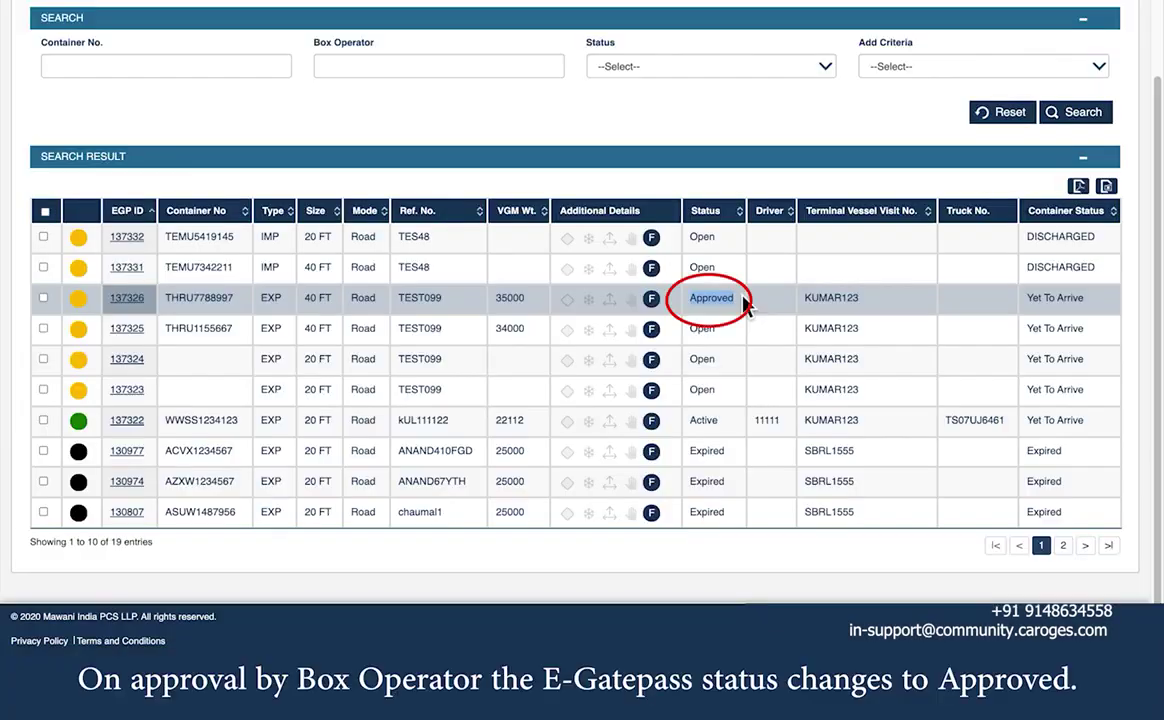
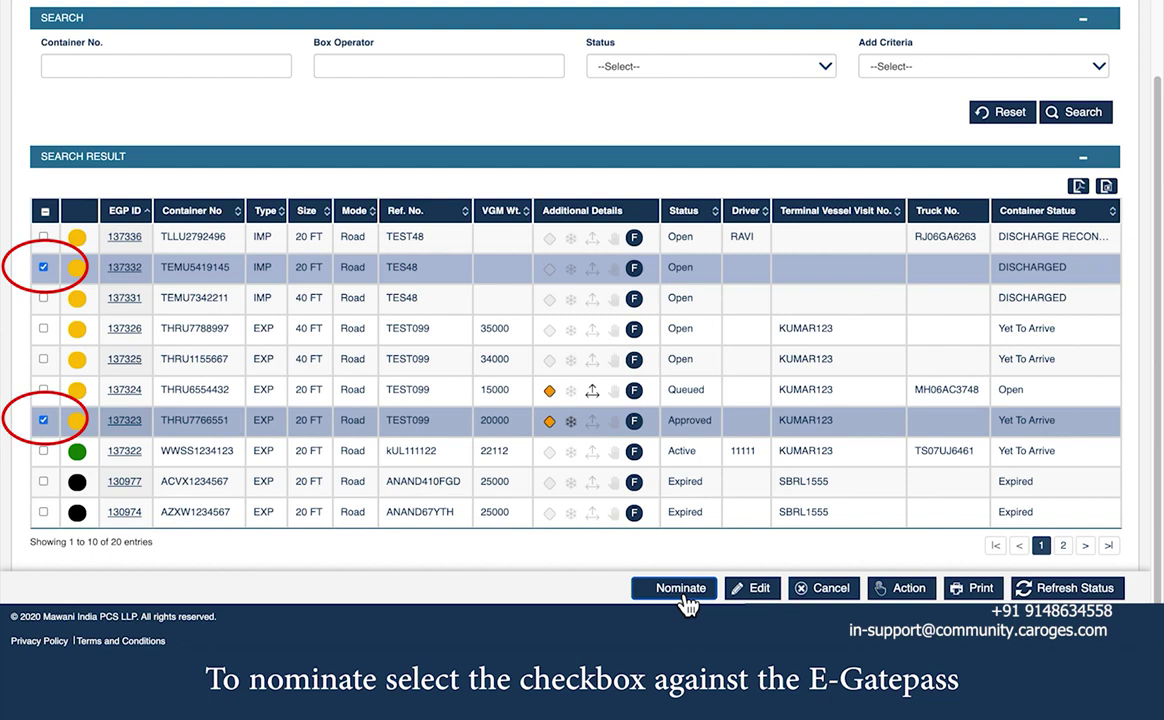
Open the nomination page for both gatepasses and check the export pass's additional details
{"action": "left_click", "coordinate": [682, 589]}
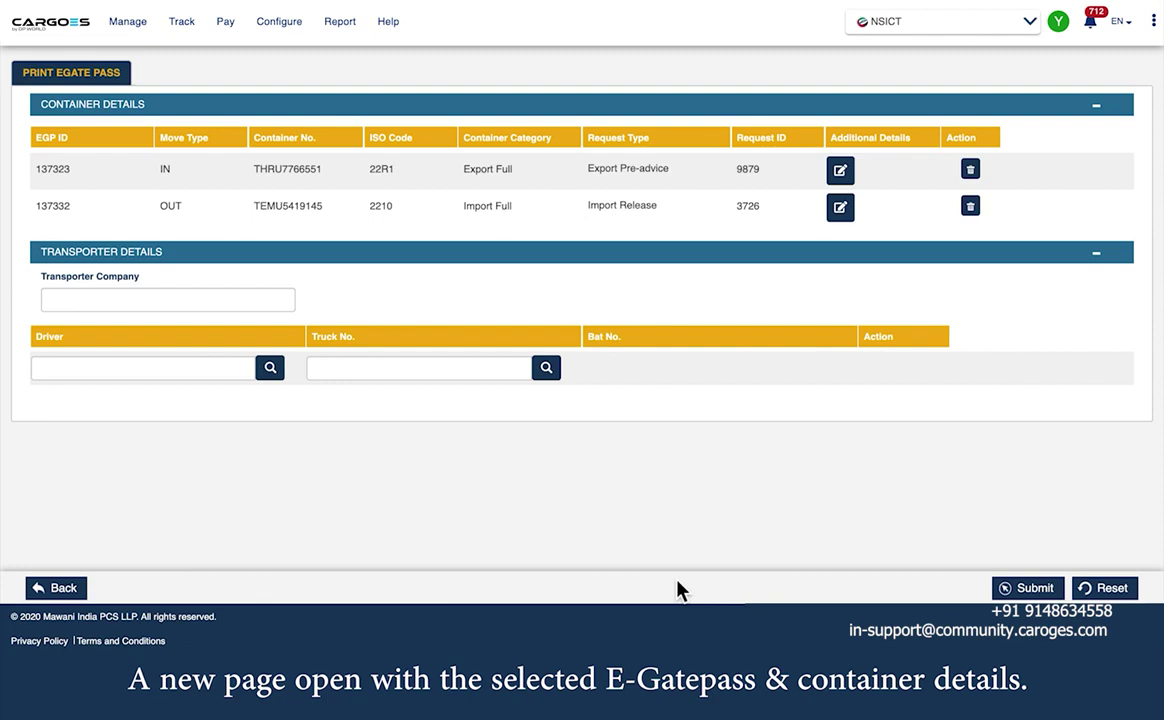
{"action": "left_click", "coordinate": [840, 172]}
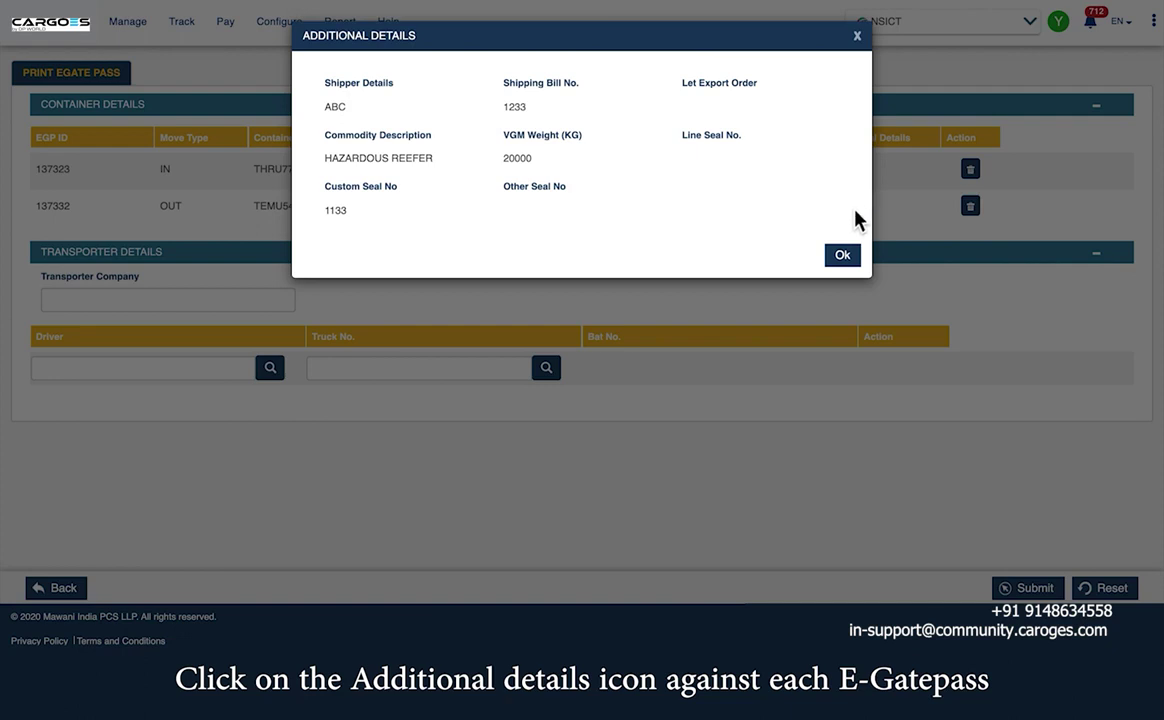
{"action": "left_click", "coordinate": [848, 259]}
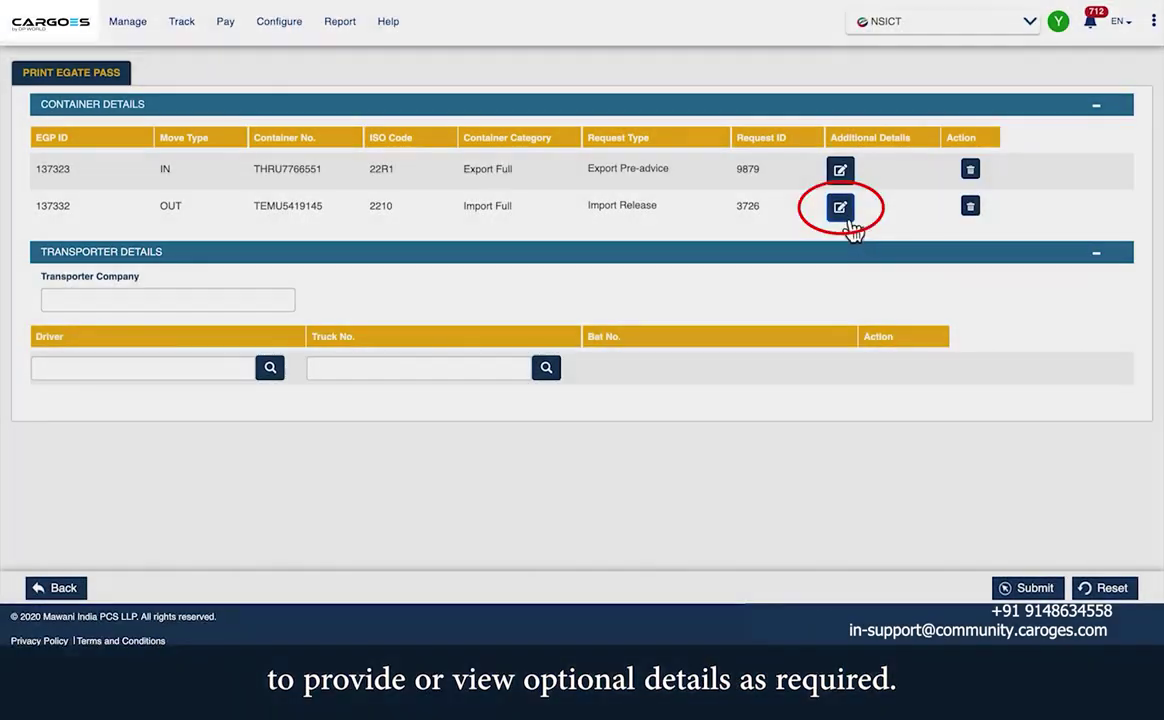
Give the import gatepass Importer Name ABC and Bill of Entry 223344
{"action": "left_click", "coordinate": [846, 212]}
{"action": "left_click", "coordinate": [418, 117]}
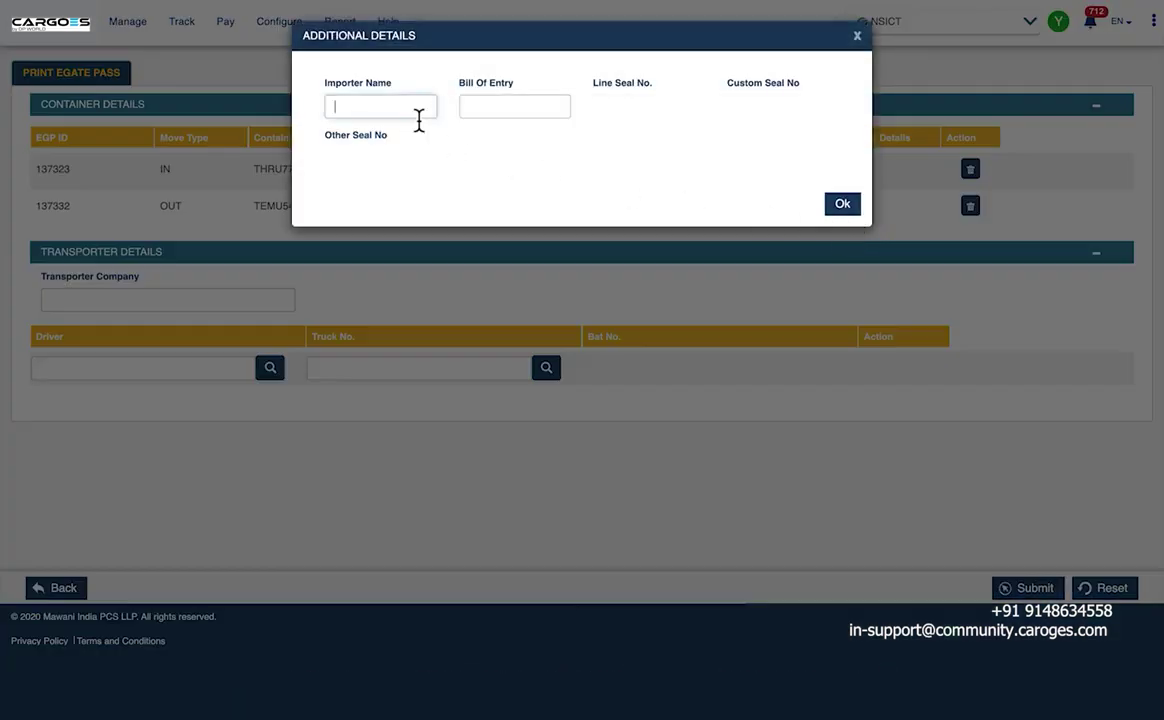
{"action": "type", "text": "ABC"}
{"action": "left_click", "coordinate": [500, 113]}
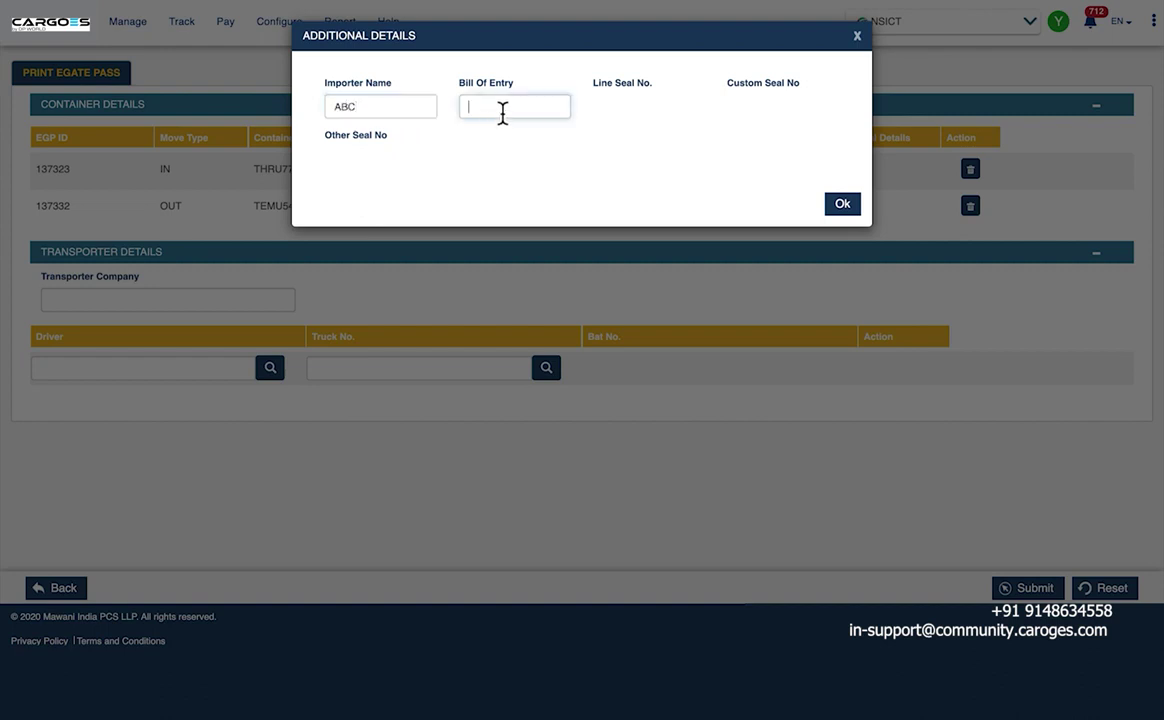
{"action": "type", "text": "223344"}
{"action": "left_click", "coordinate": [840, 207]}
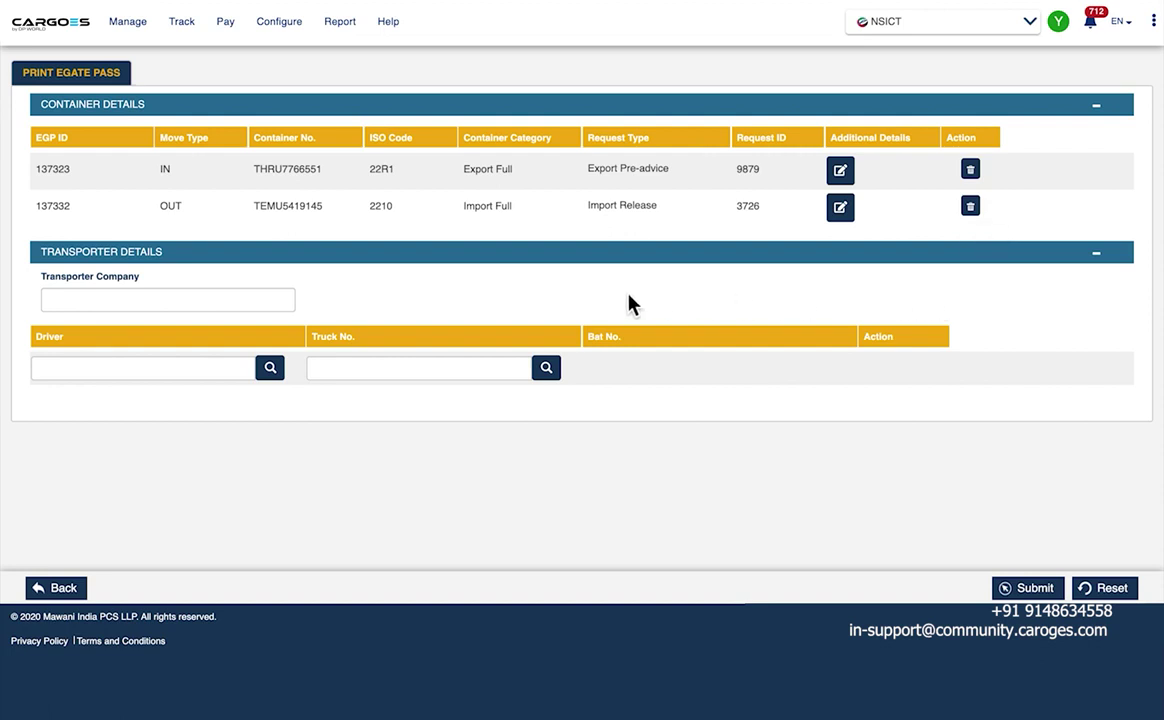
{"action": "left_click", "coordinate": [291, 301]}
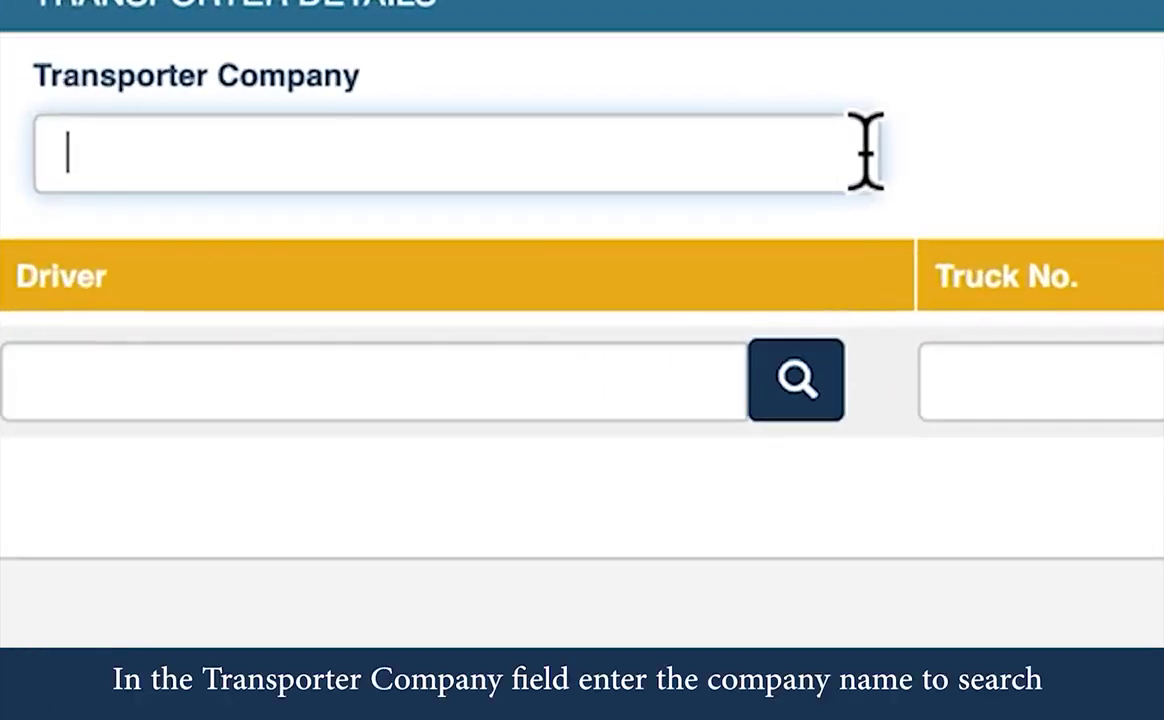
Choose TTransporter from the suggestions for the transporter company
{"action": "type", "text": "TT"}
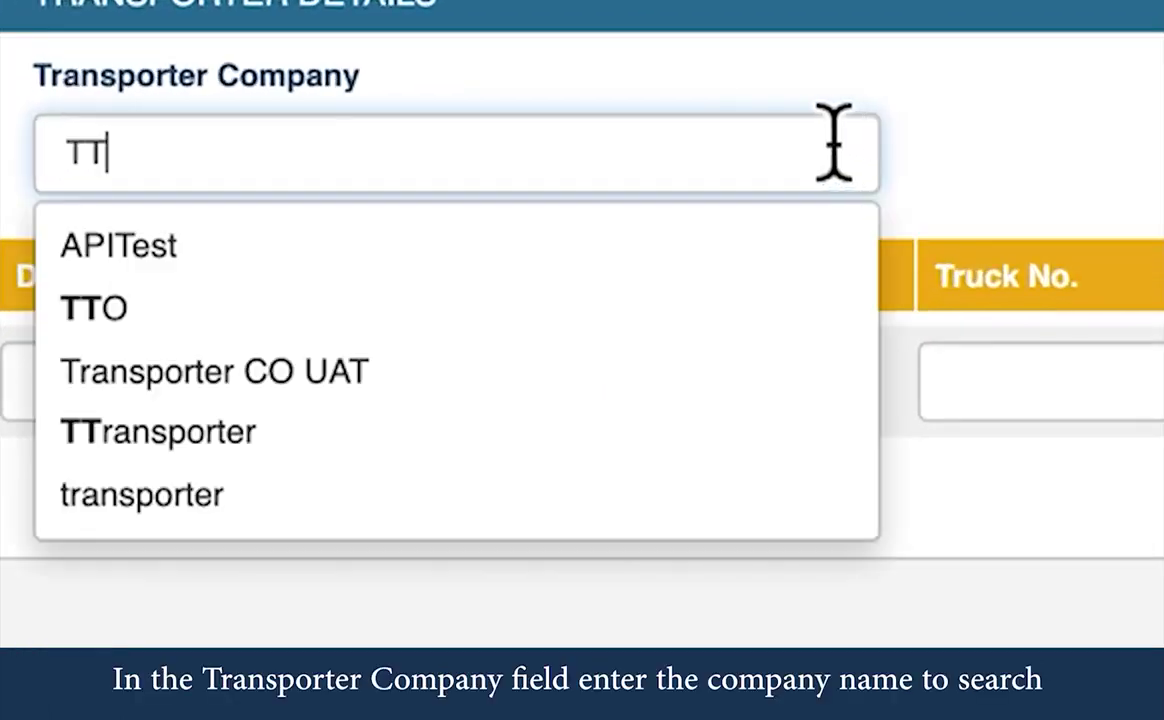
{"action": "left_click", "coordinate": [575, 431]}
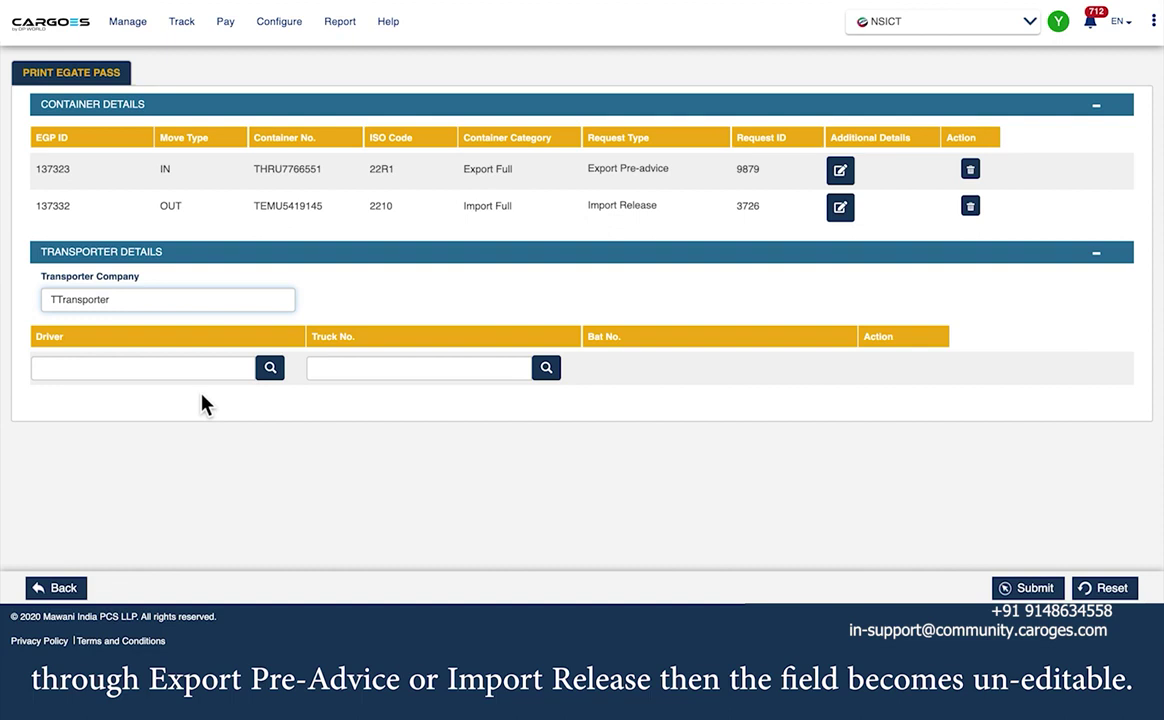
Pick the suggested registered driver for the nomination
{"action": "type", "text": "NAM"}
{"action": "key", "text": "Down"}
{"action": "key", "text": "Return"}
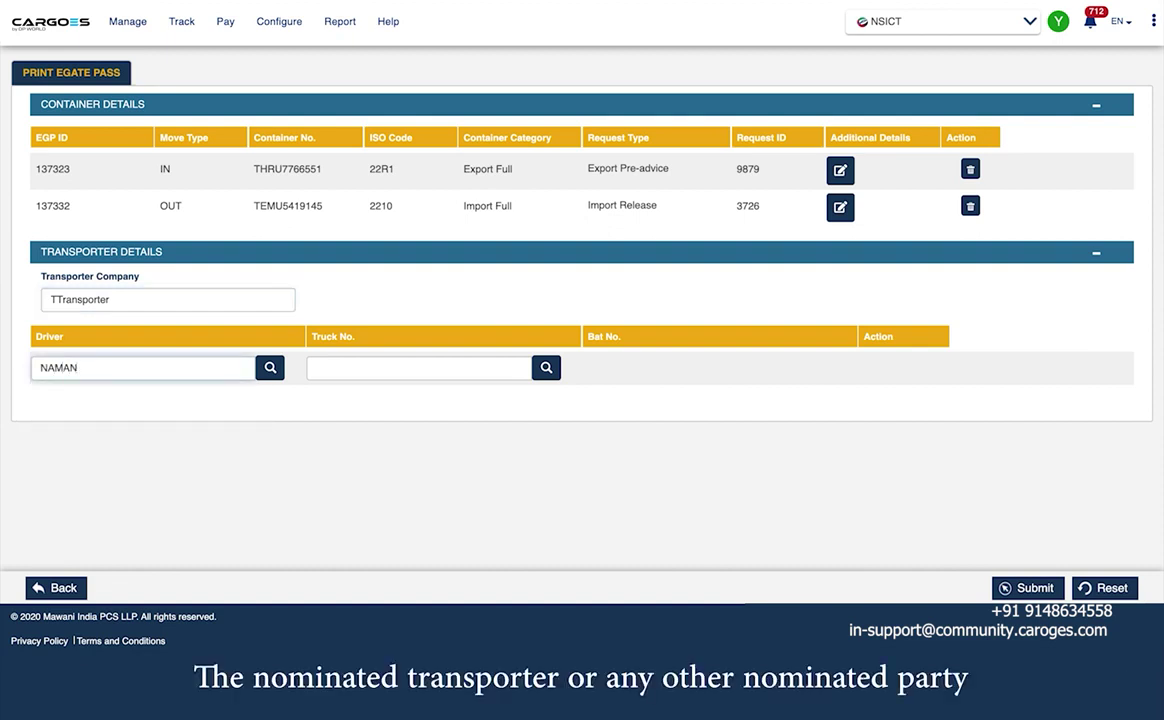
{"action": "left_click", "coordinate": [353, 375]}
{"action": "type", "text": "M"}
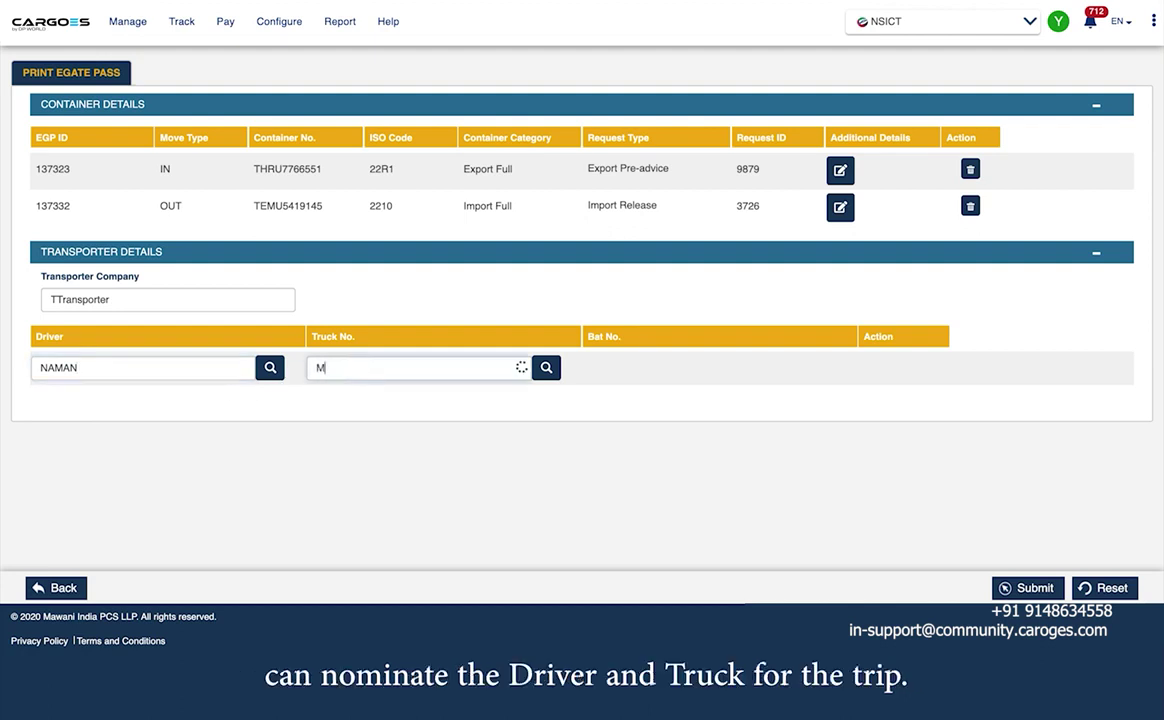
{"action": "type", "text": "H06AC"}
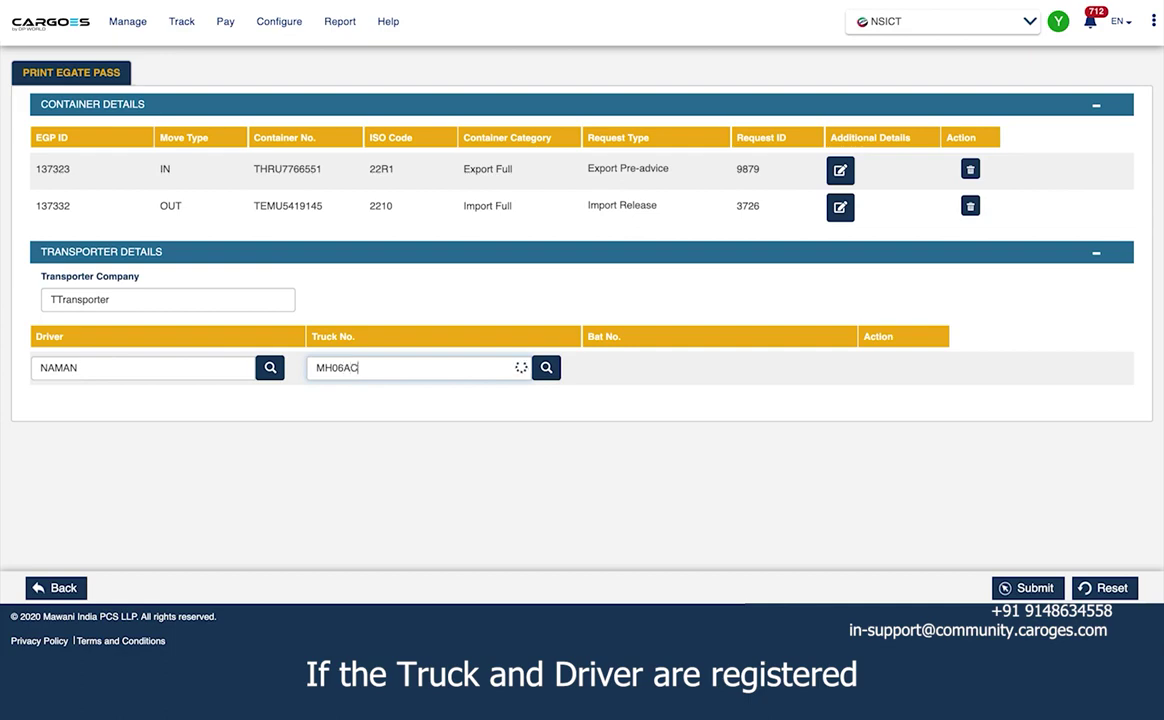
{"action": "left_click", "coordinate": [546, 368]}
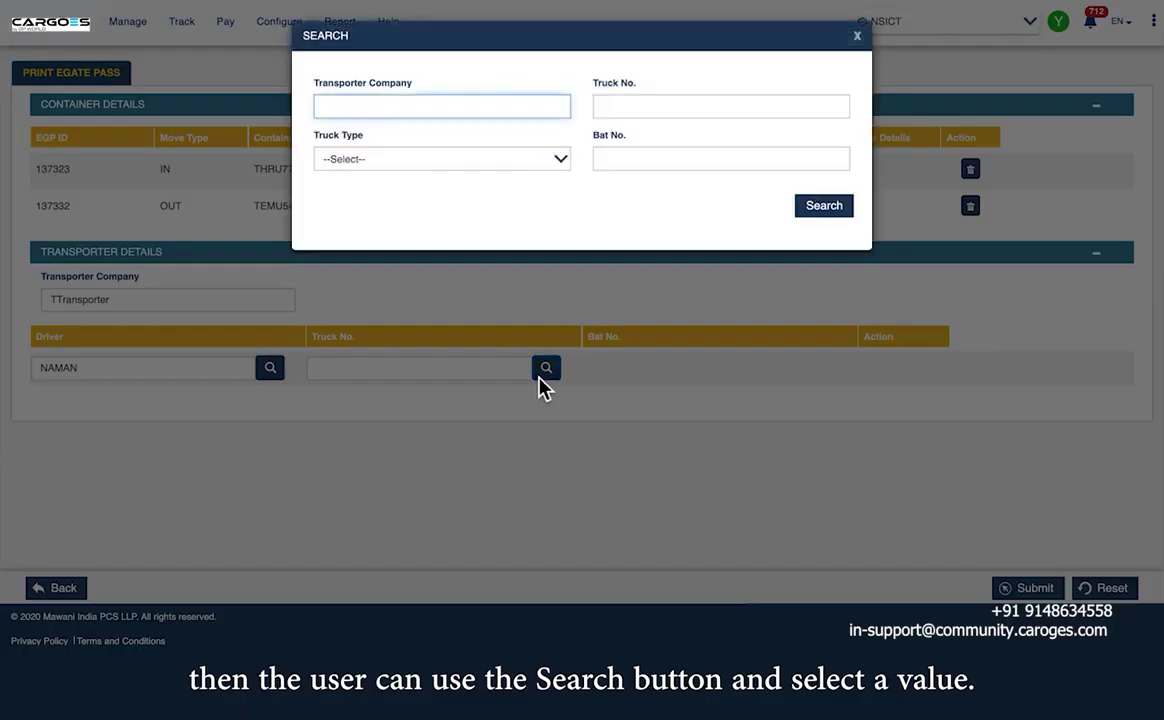
{"action": "left_click", "coordinate": [633, 110]}
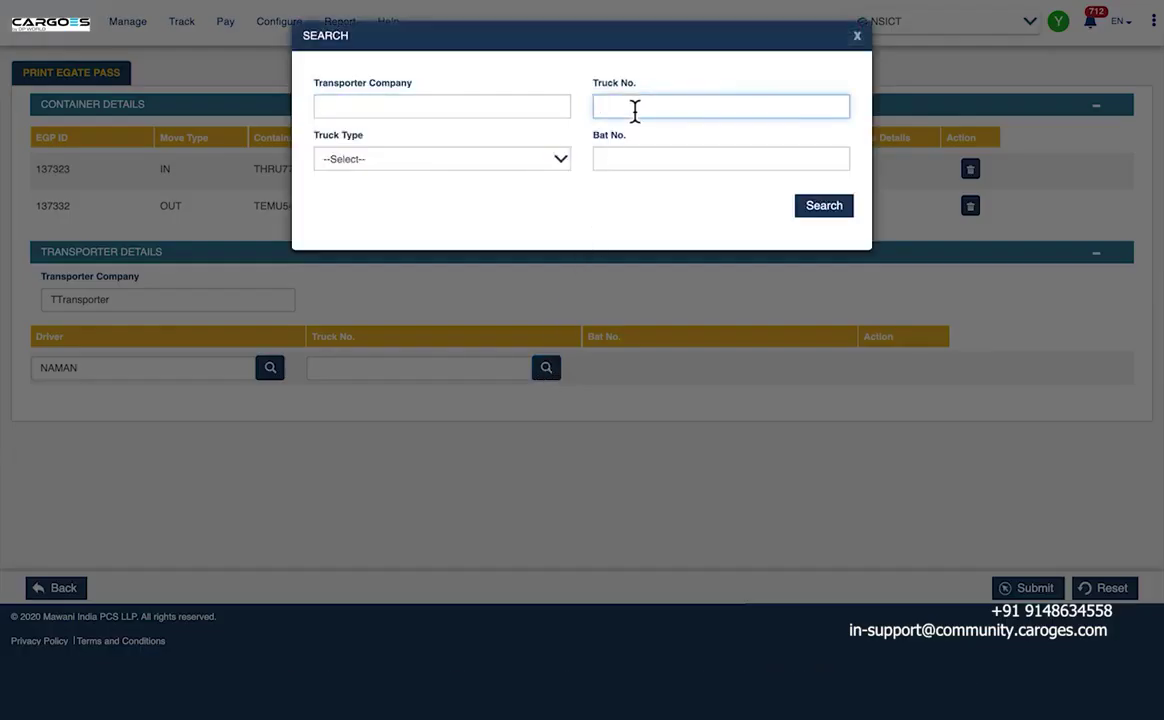
{"action": "type", "text": "MH0"}
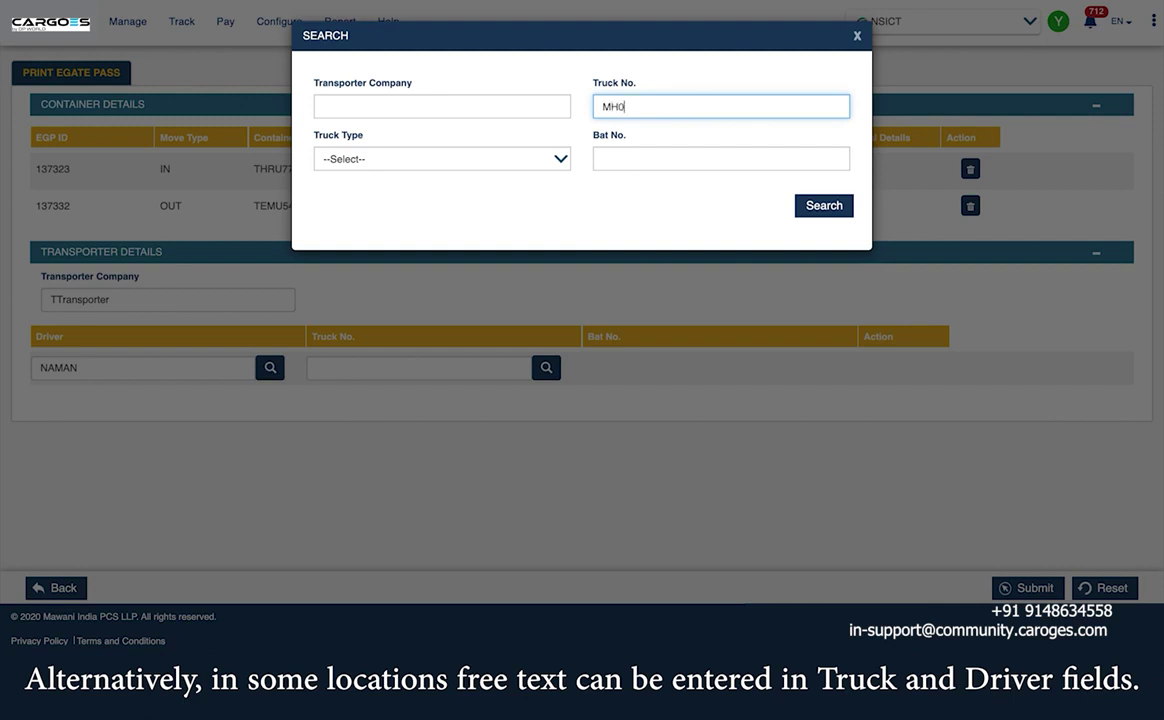
{"action": "type", "text": "6AC3748"}
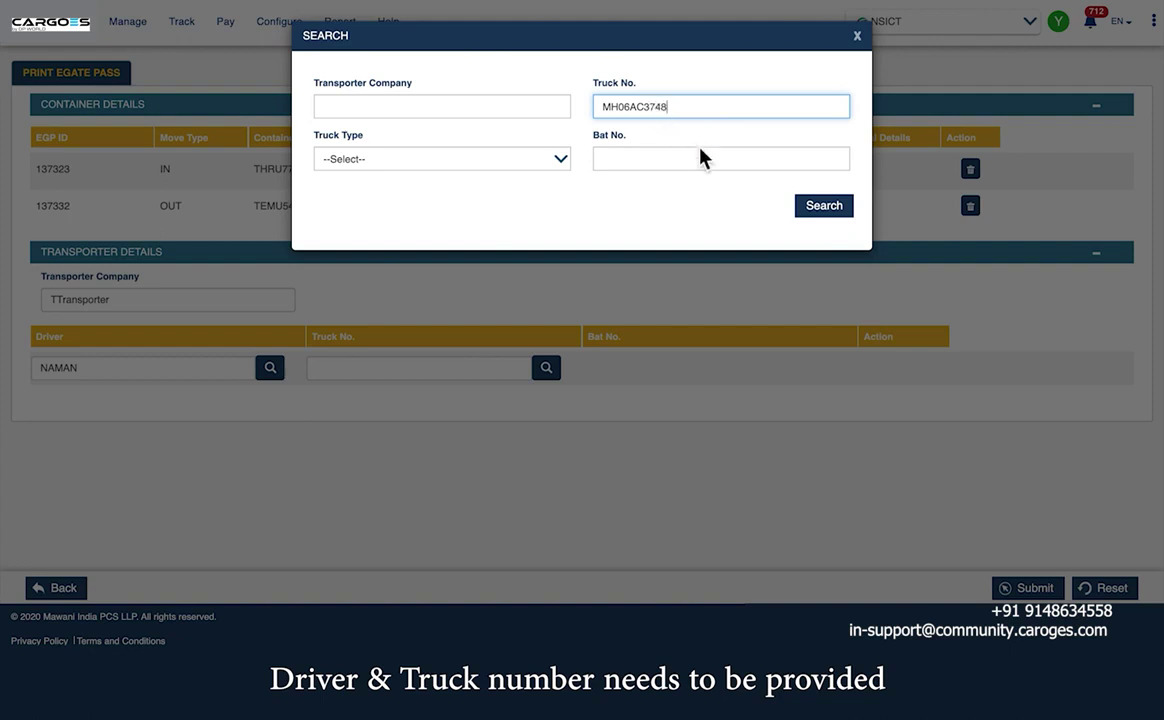
{"action": "left_click", "coordinate": [818, 207]}
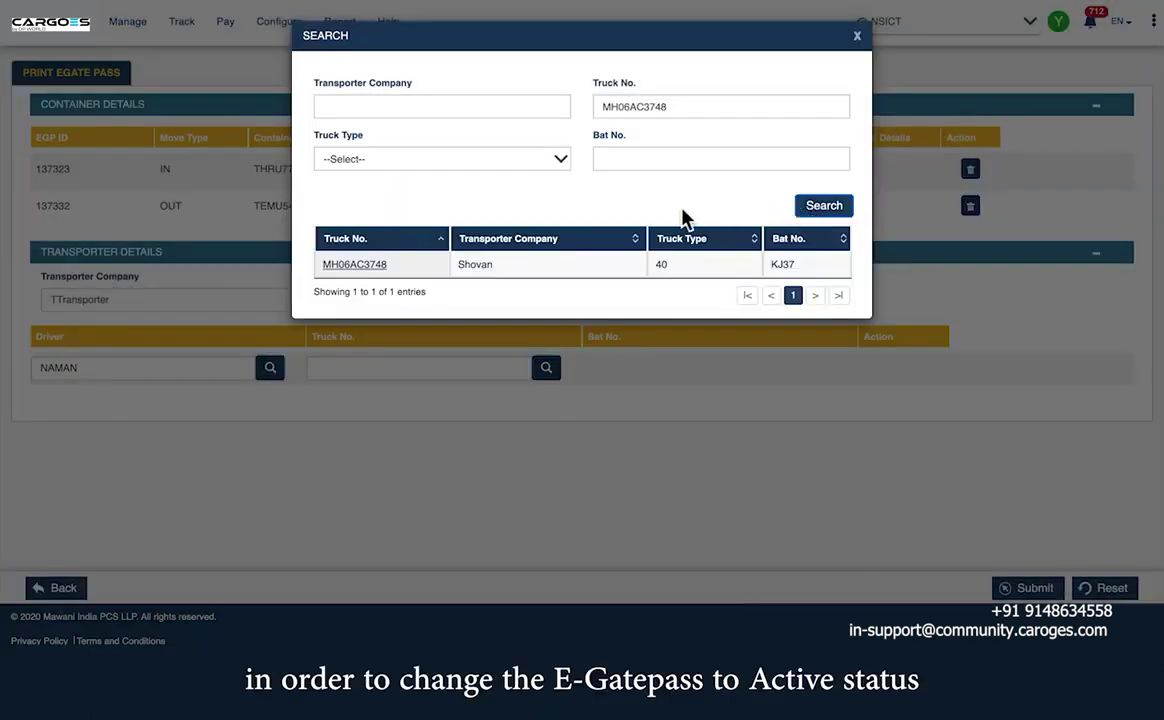
{"action": "left_click", "coordinate": [384, 266]}
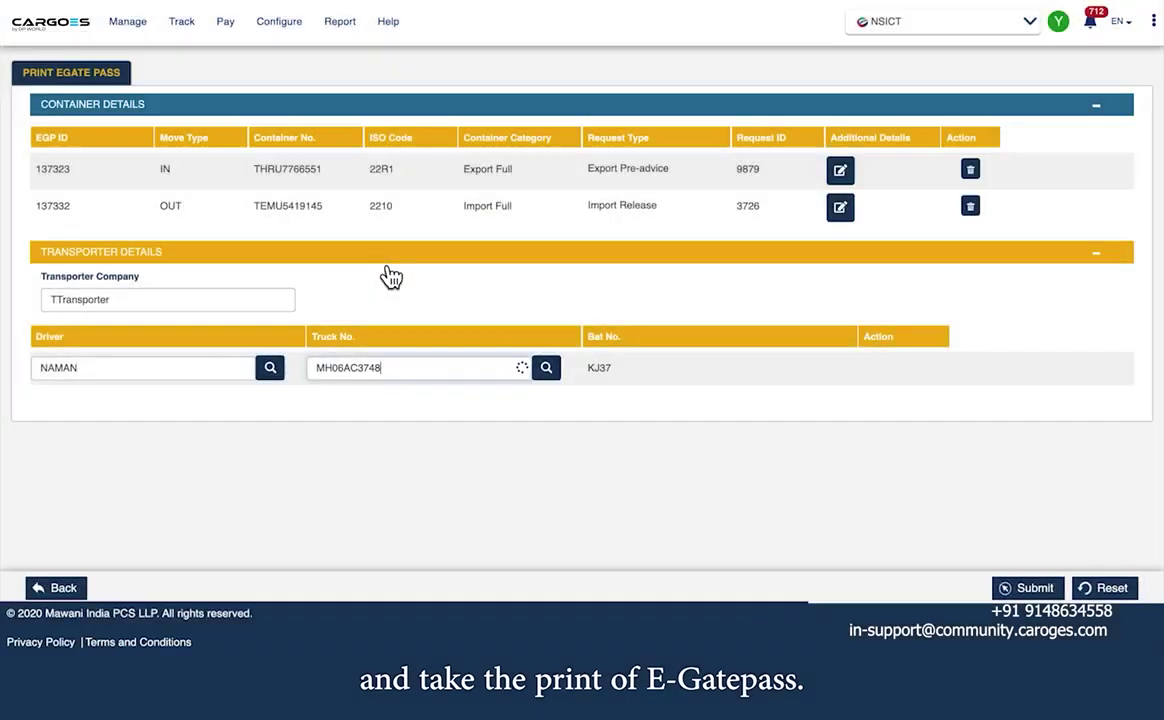
{"action": "left_click", "coordinate": [431, 400]}
{"action": "left_click", "coordinate": [1031, 587]}
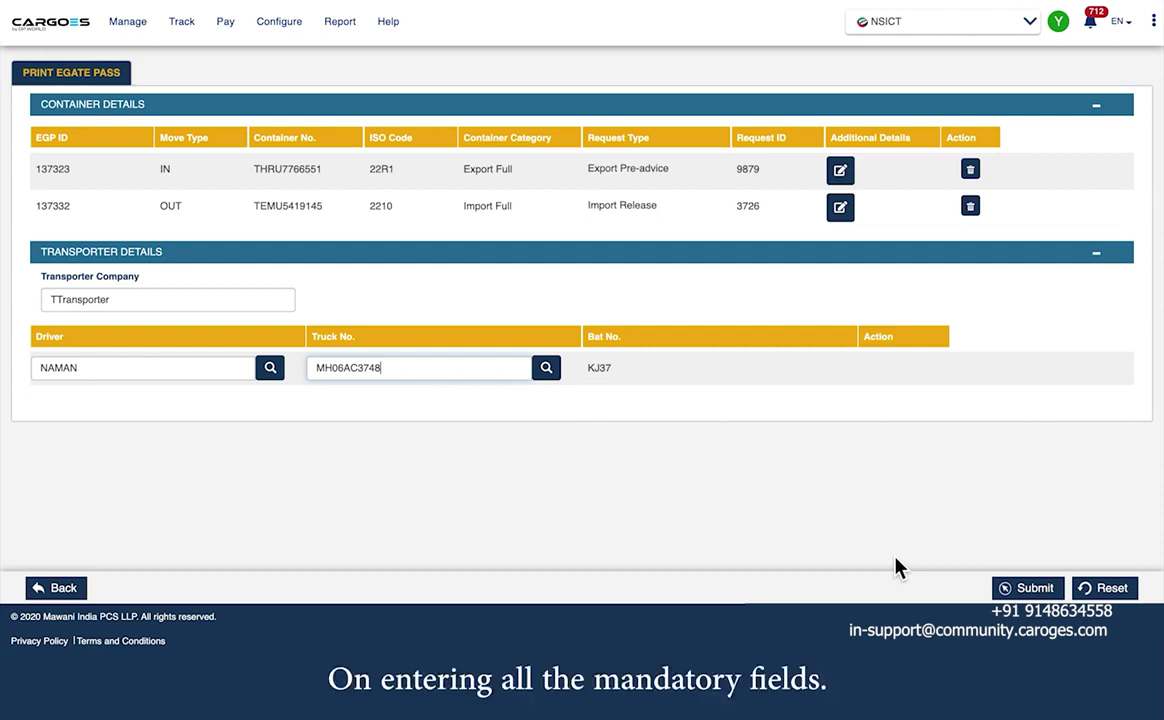
Submit the nomination request for both E-Gatepasses and confirm it
{"action": "left_click", "coordinate": [1027, 590]}
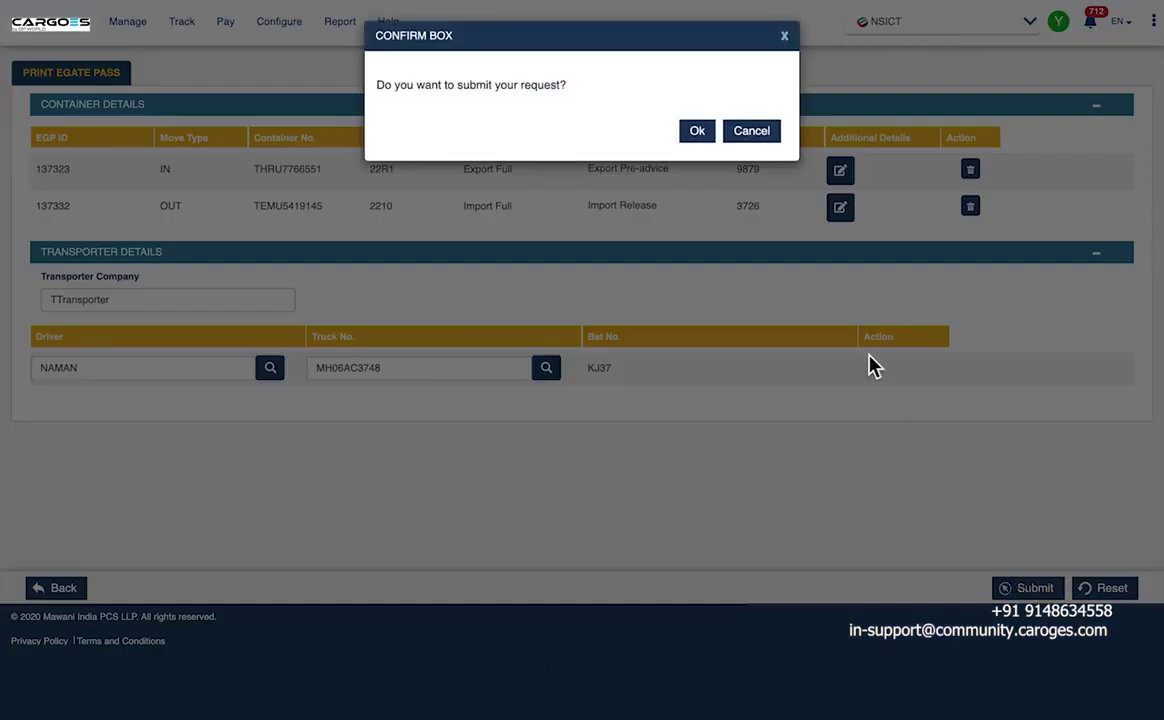
{"action": "left_click", "coordinate": [702, 140]}
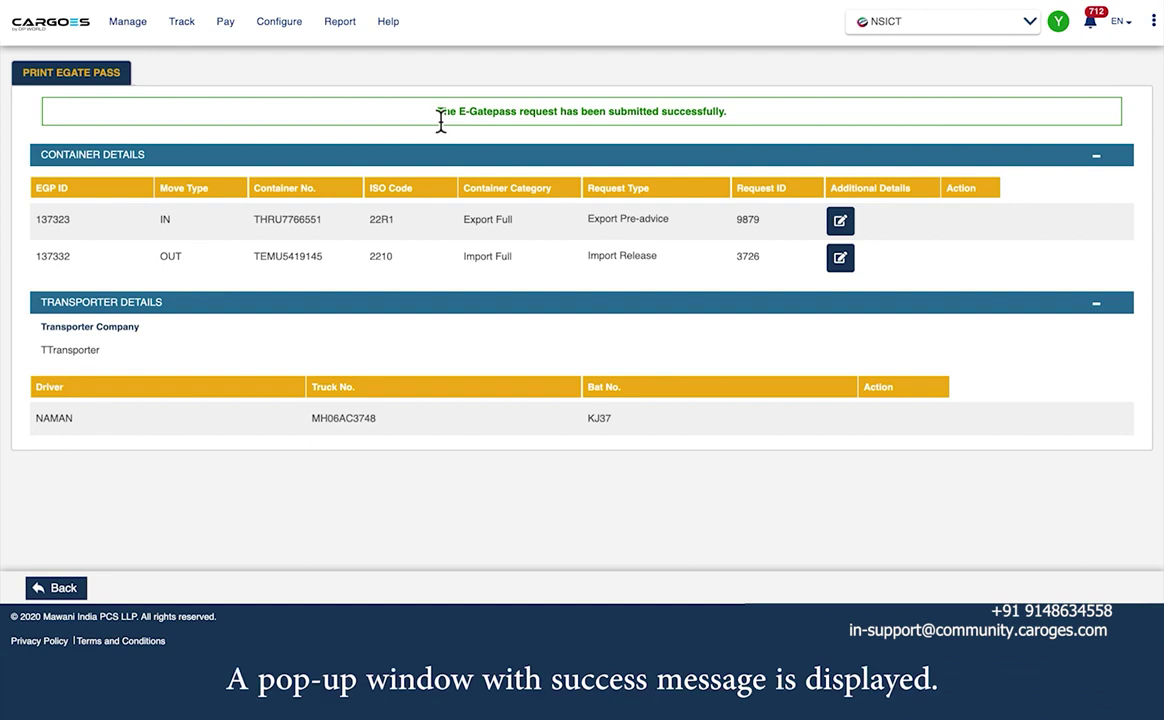
Try printing Open E-Gatepass 137336 and dismiss the printable-status warning
{"action": "left_click_drag", "start_coordinate": [441, 114], "coordinate": [490, 134]}
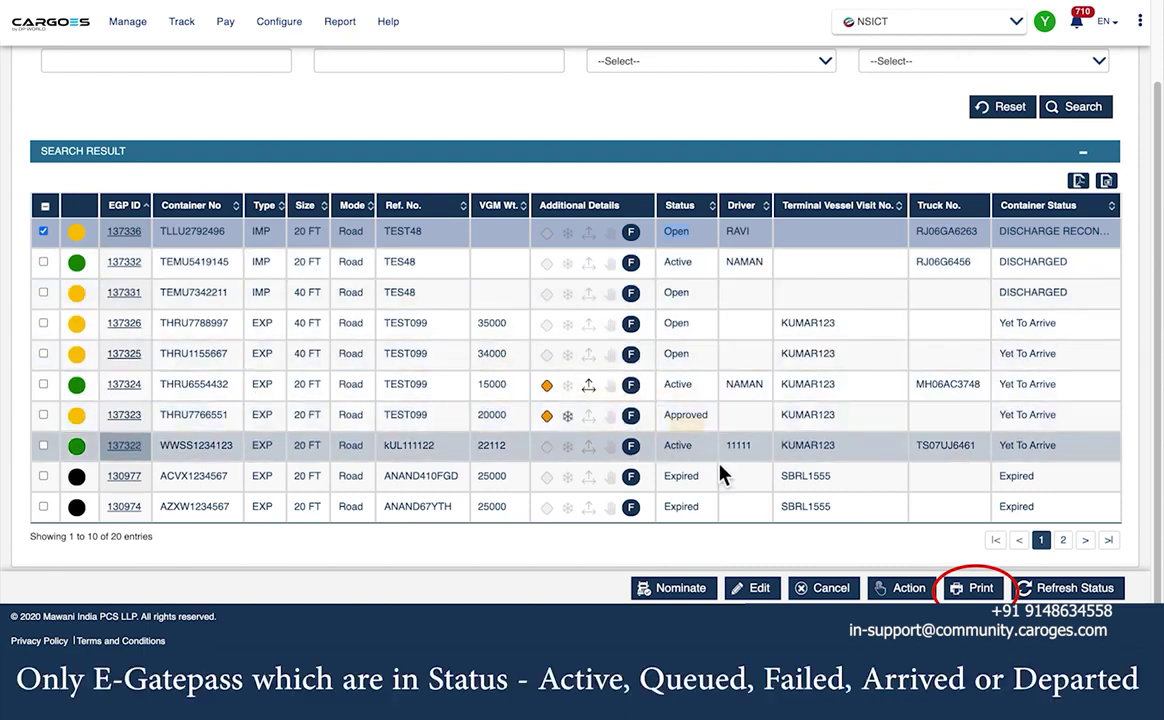
{"action": "left_click", "coordinate": [972, 588]}
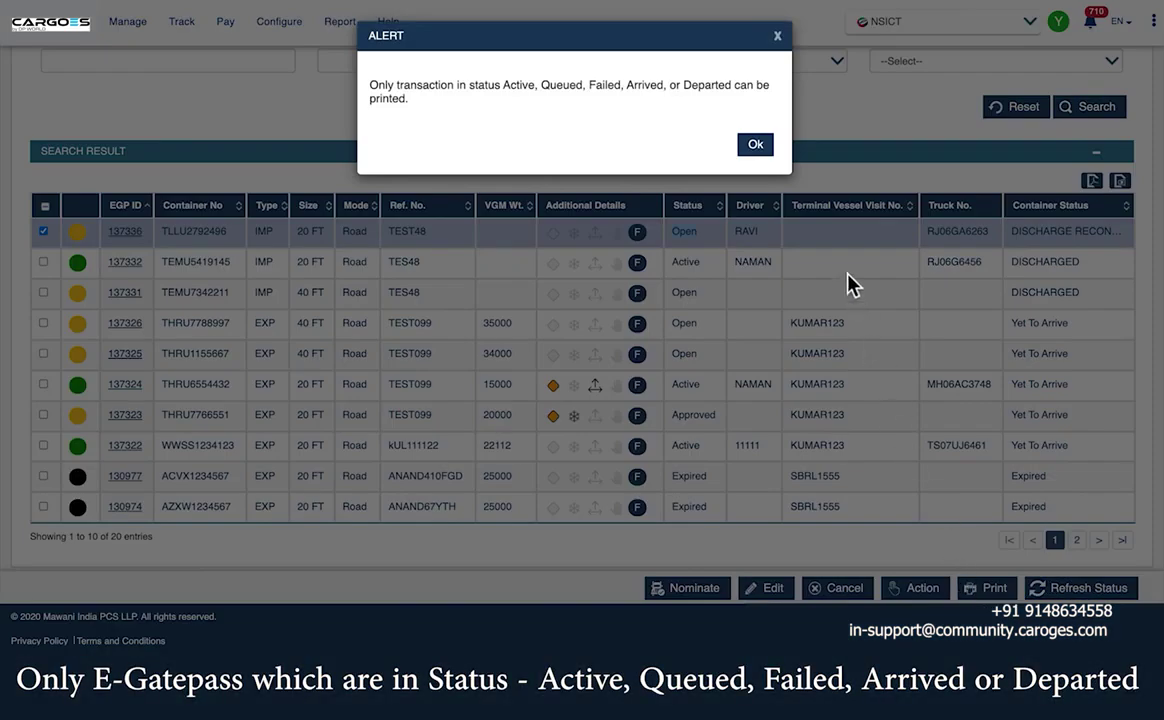
{"action": "left_click", "coordinate": [756, 150]}
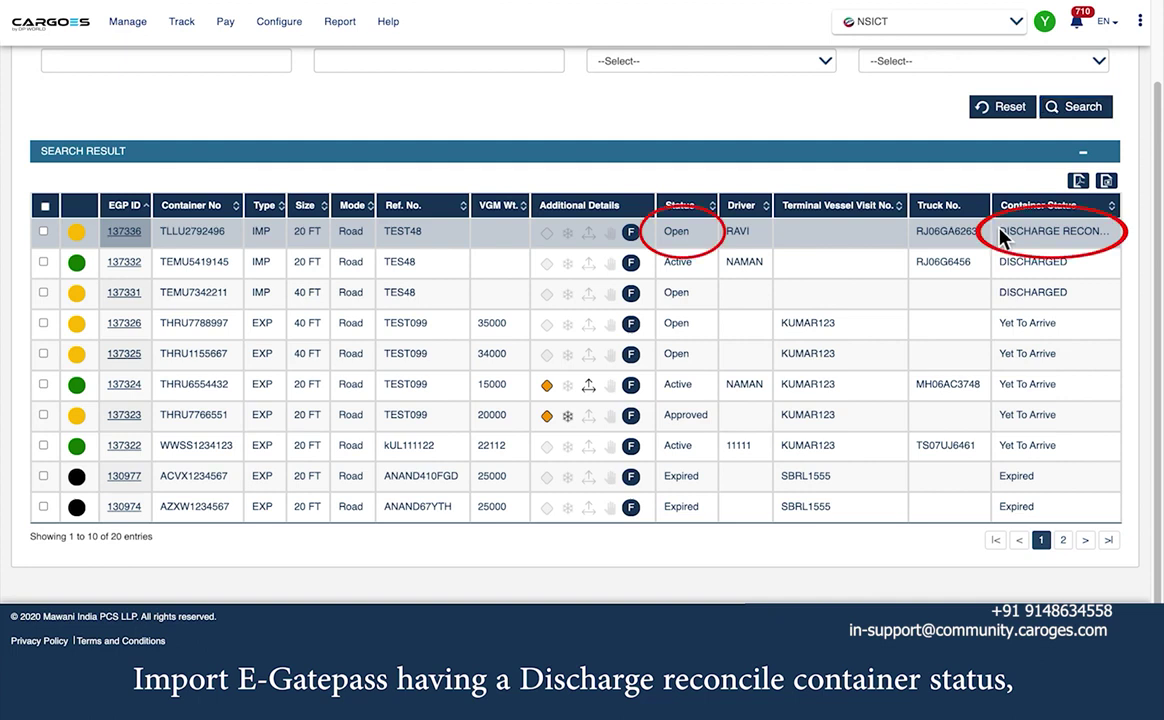
{"action": "left_click_drag", "start_coordinate": [1000, 232], "coordinate": [1114, 246]}
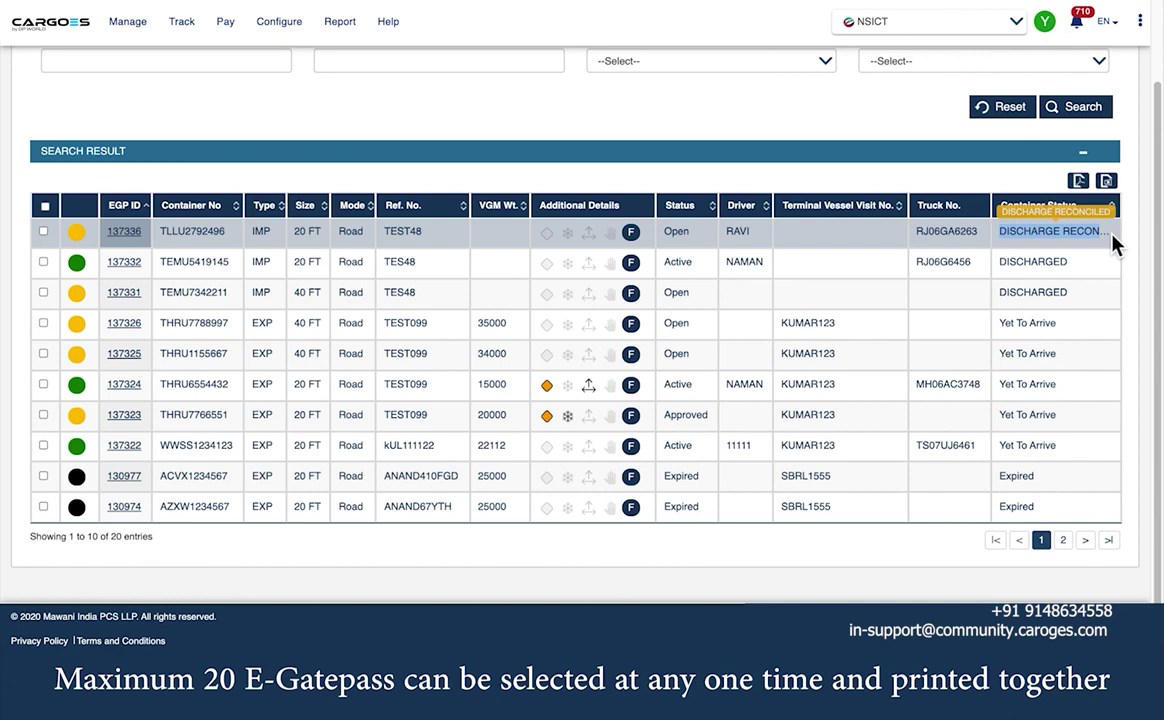
Print E-Gatepass 137332 to PDF and view the downloaded nominatetransporter.pdf
{"action": "left_click", "coordinate": [43, 261]}
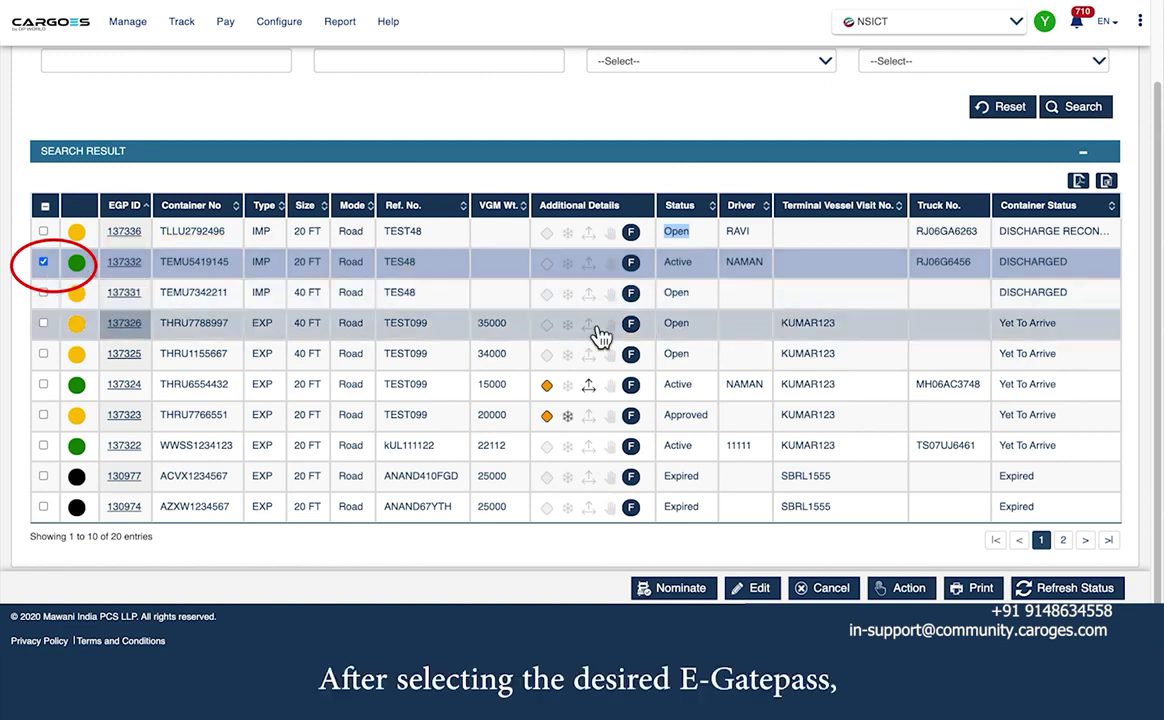
{"action": "left_click", "coordinate": [976, 588]}
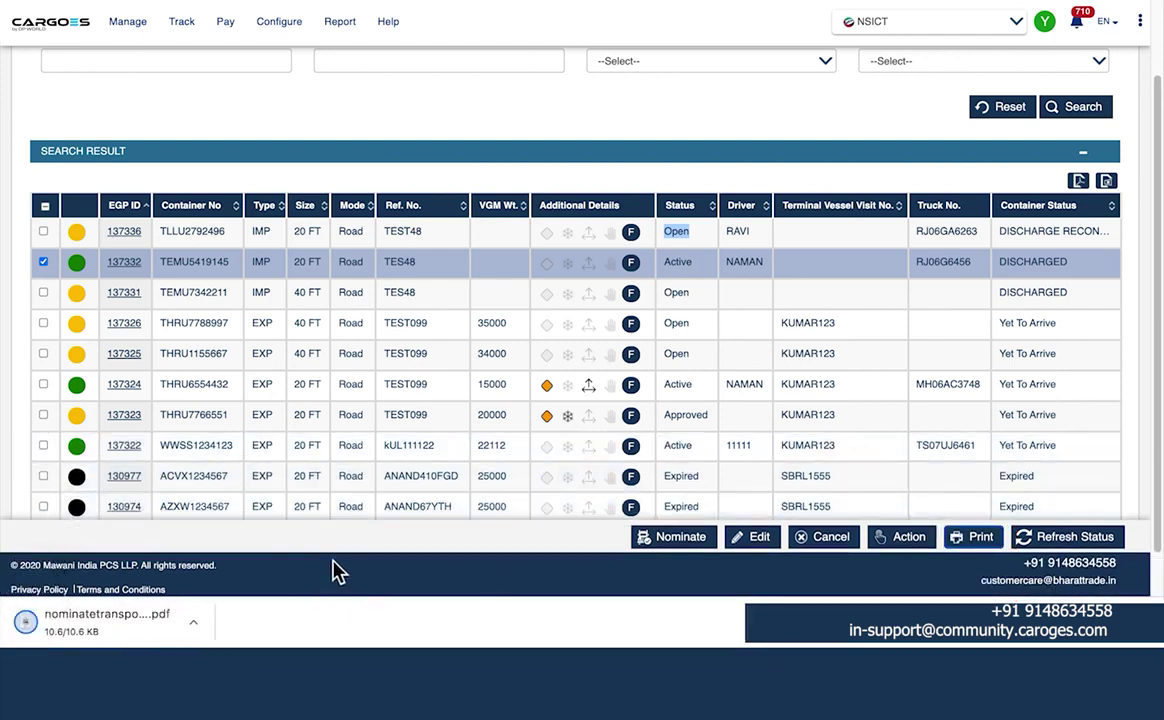
{"action": "left_click", "coordinate": [137, 630]}
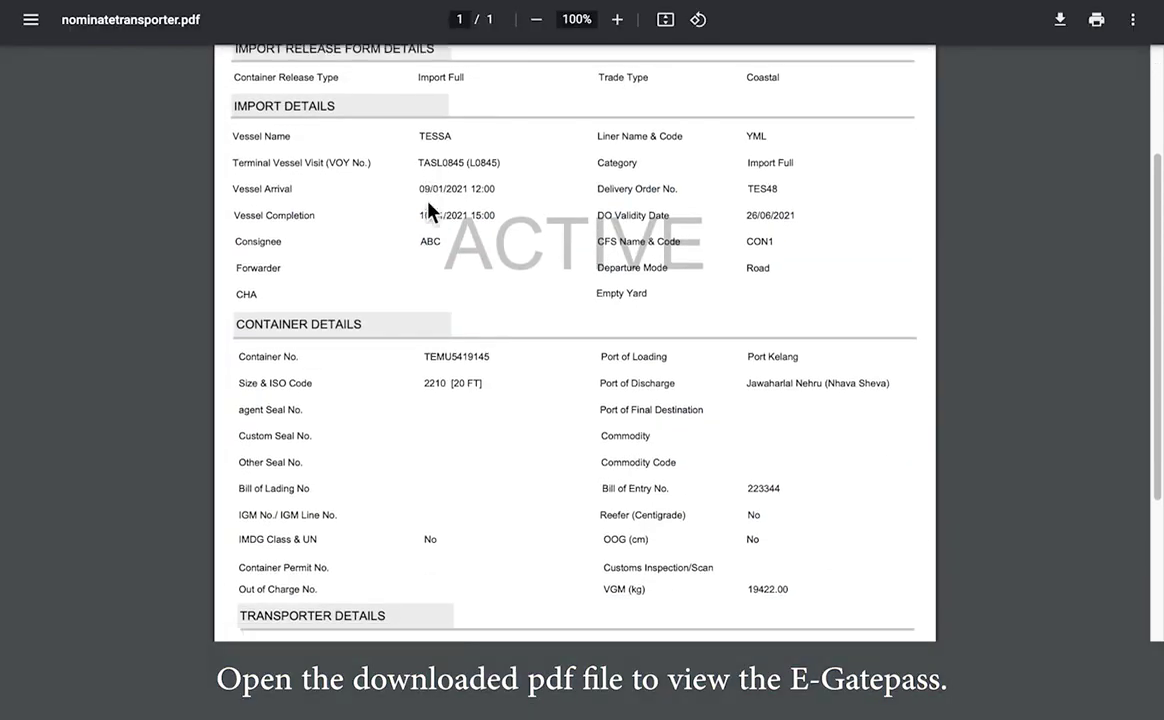
{"action": "scroll", "coordinate": [428, 210], "scroll_direction": "down", "scroll_amount": 5}
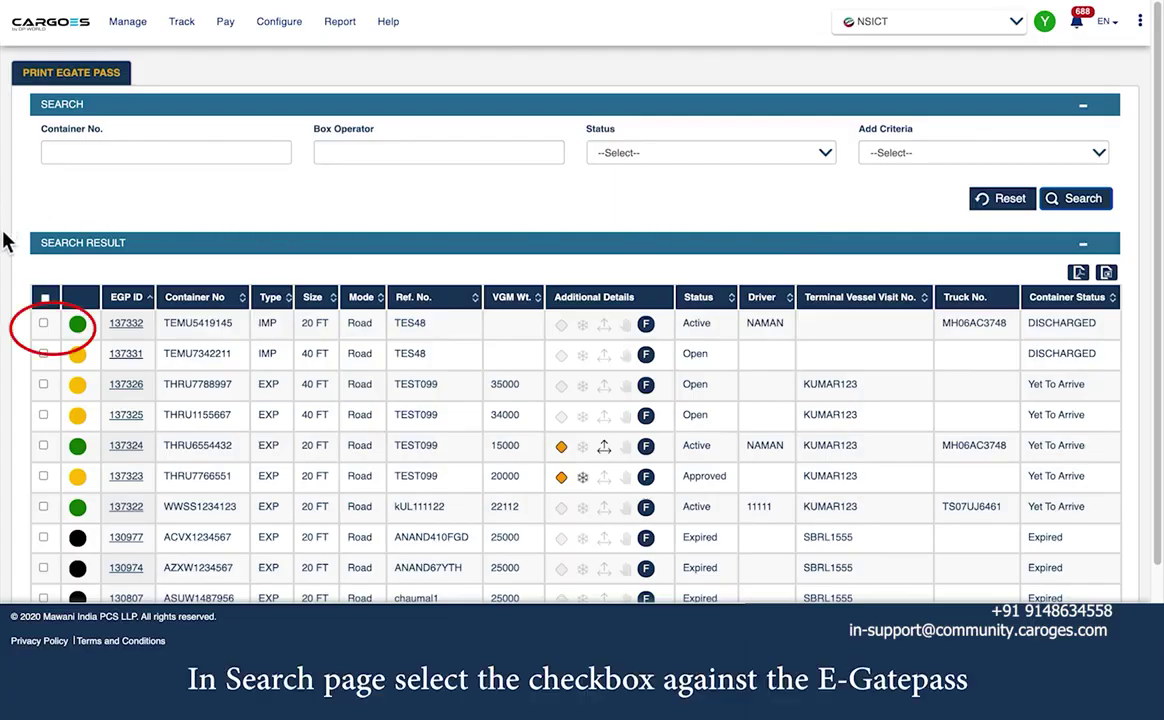
{"action": "left_click", "coordinate": [43, 323]}
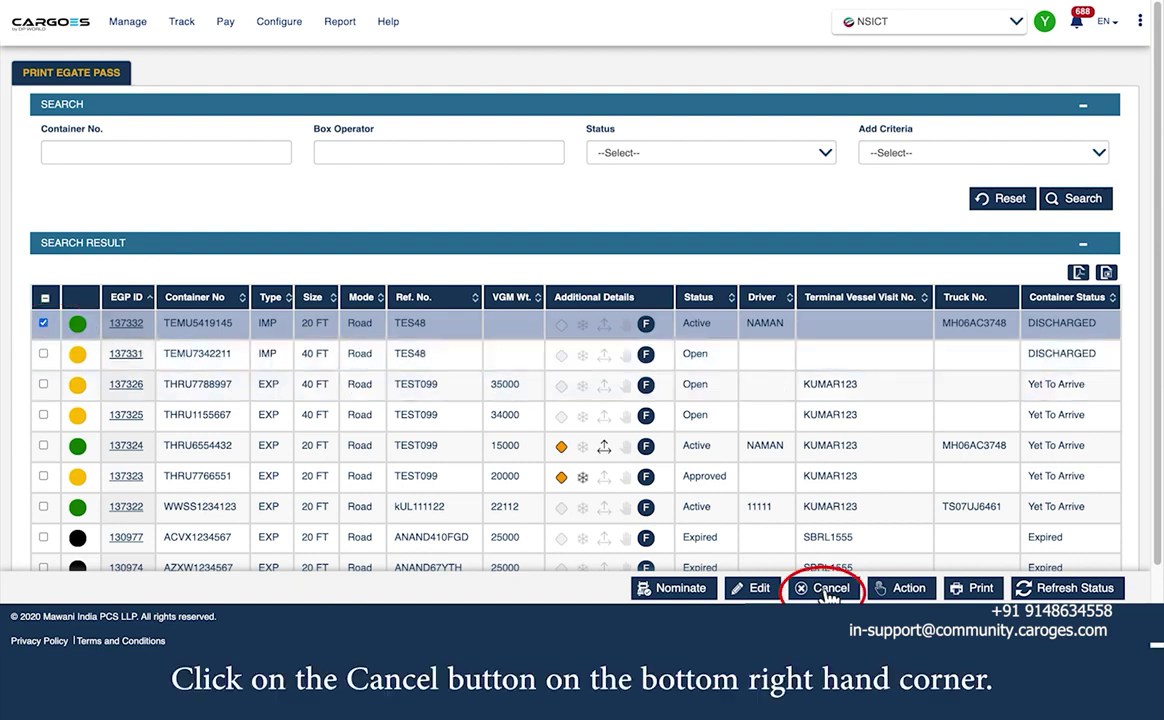
Cancel E-Gatepass 137332's nomination, confirm, and acknowledge the alert
{"action": "left_click", "coordinate": [828, 590]}
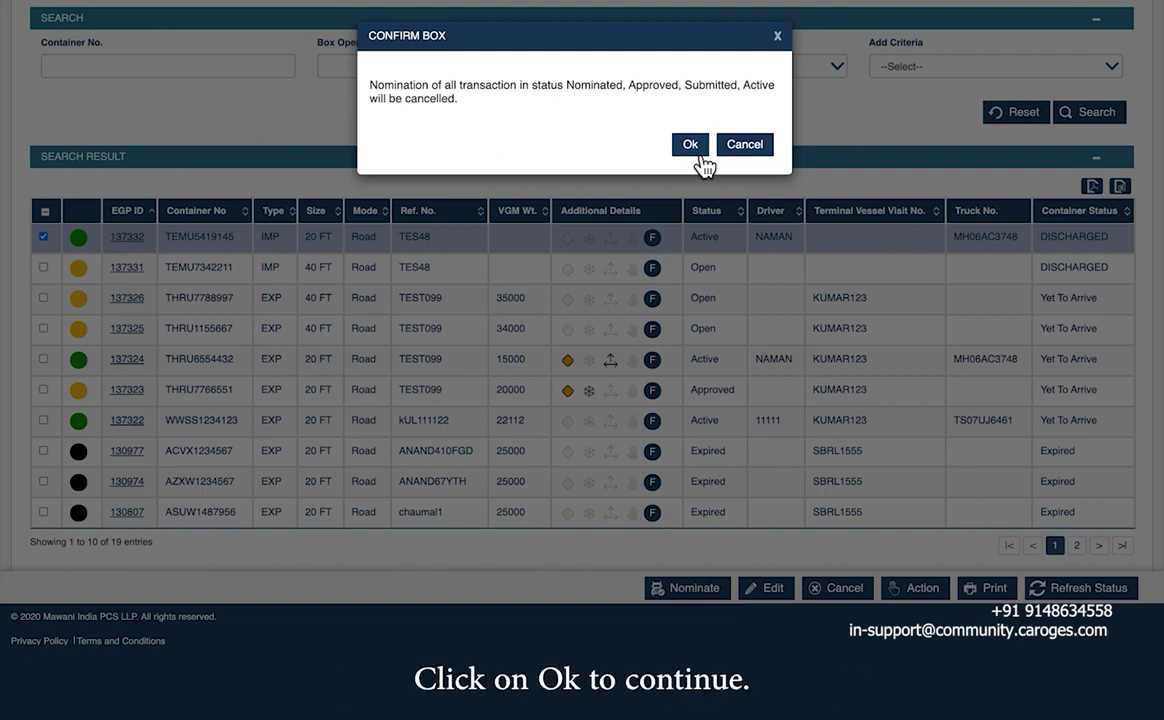
{"action": "left_click", "coordinate": [701, 157]}
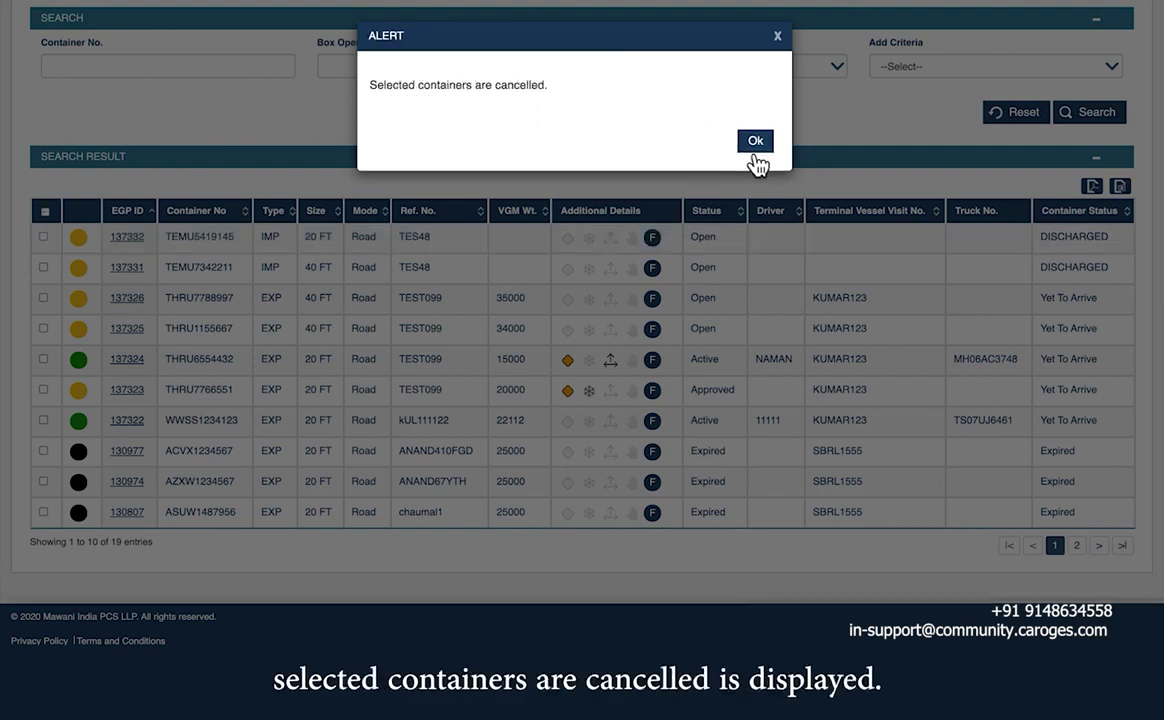
{"action": "left_click", "coordinate": [754, 152]}
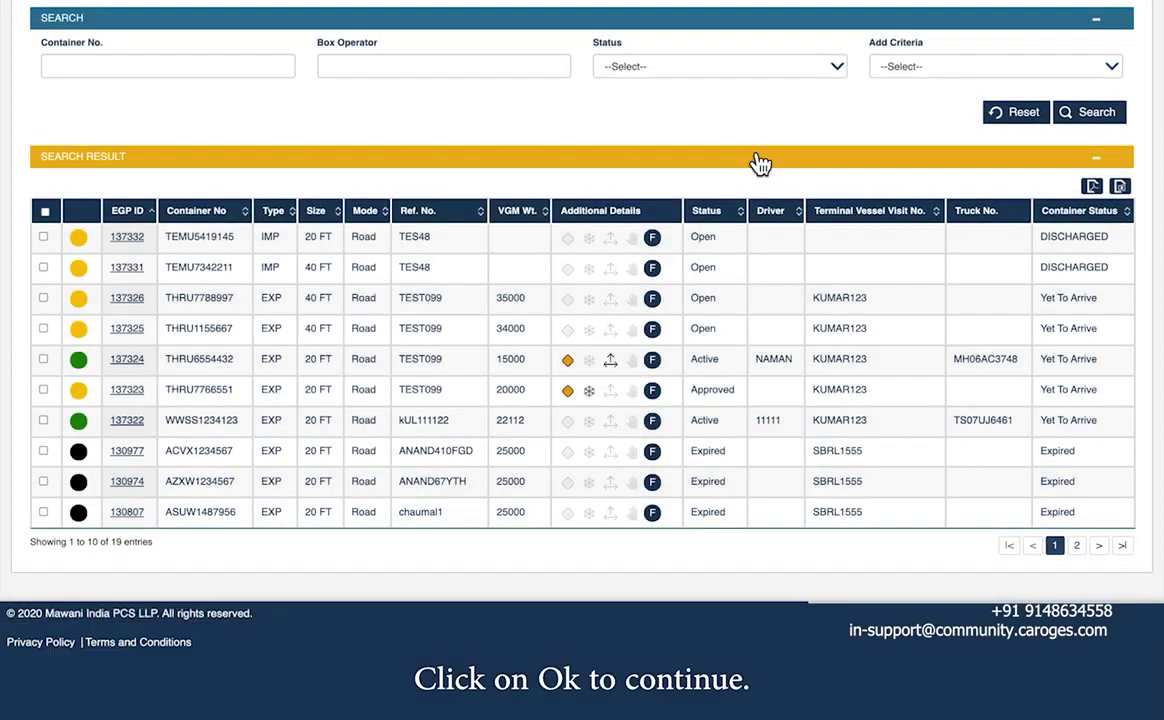
{"action": "double_click", "coordinate": [698, 237]}
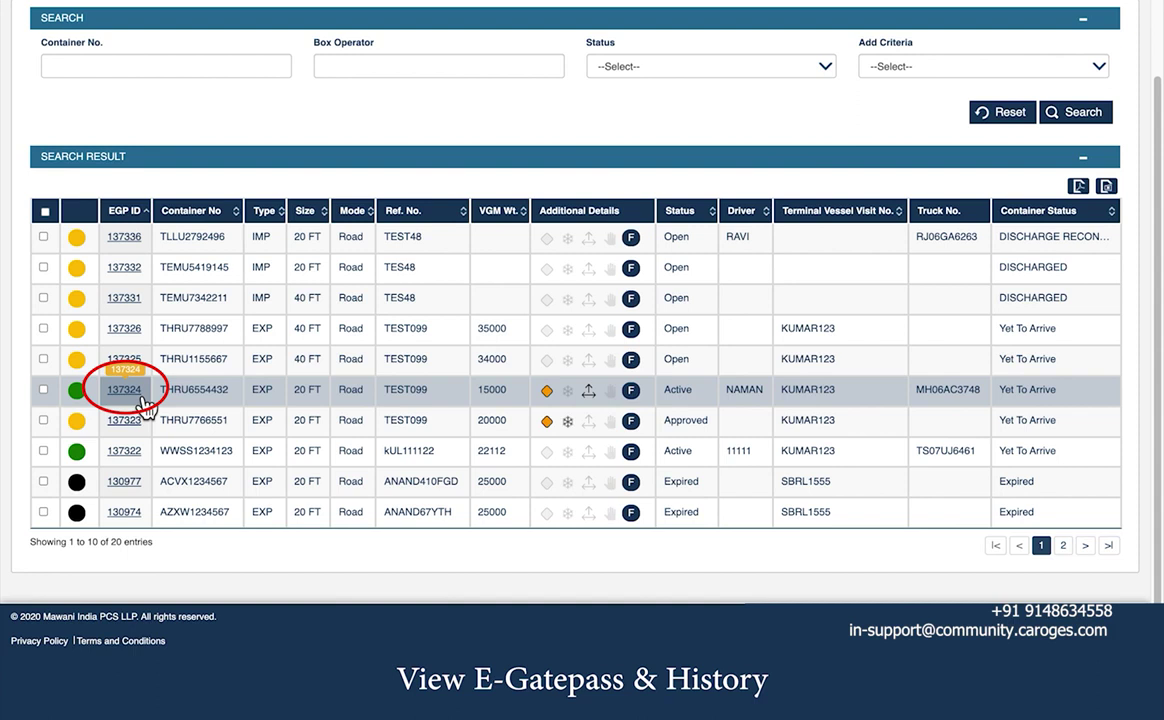
{"action": "left_click", "coordinate": [141, 398]}
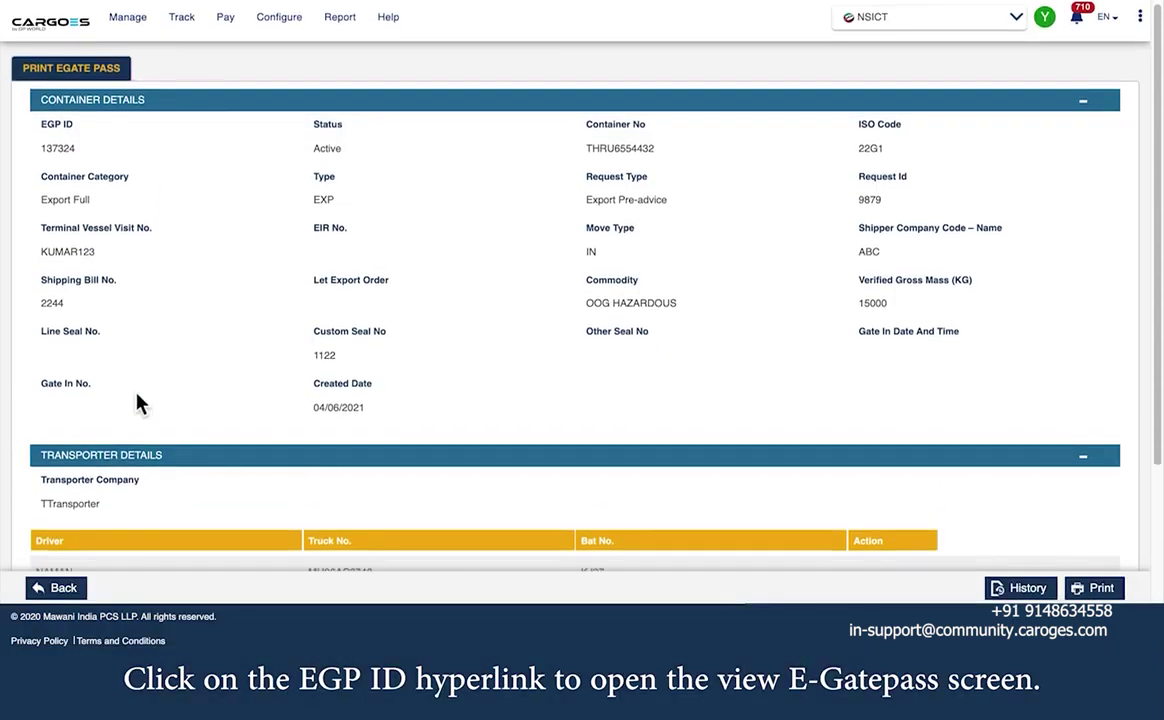
{"action": "scroll", "coordinate": [138, 403], "scroll_direction": "down", "scroll_amount": 5}
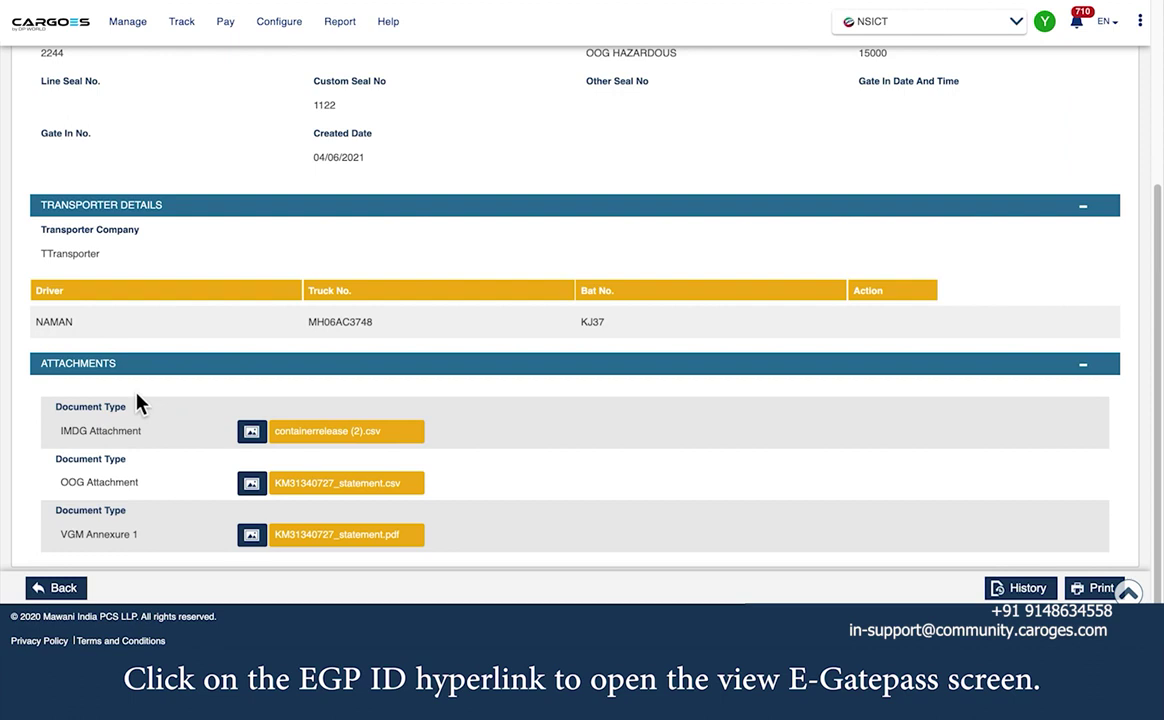
{"action": "left_click", "coordinate": [1027, 590]}
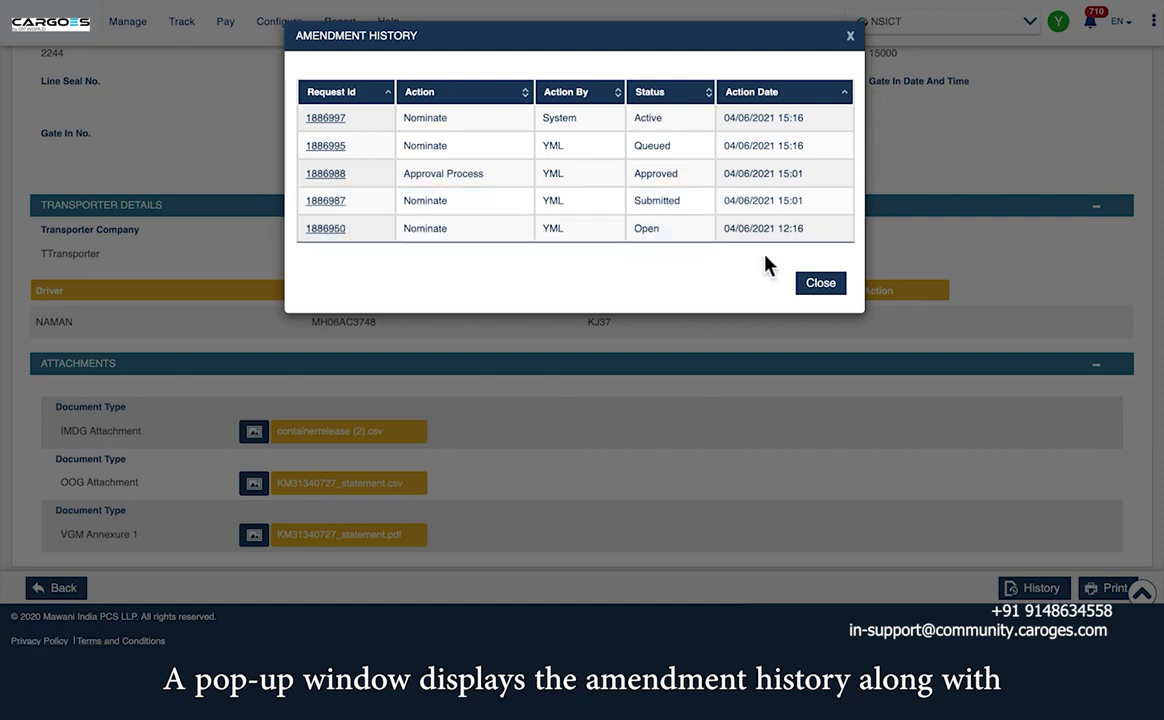
{"action": "left_click", "coordinate": [821, 284]}
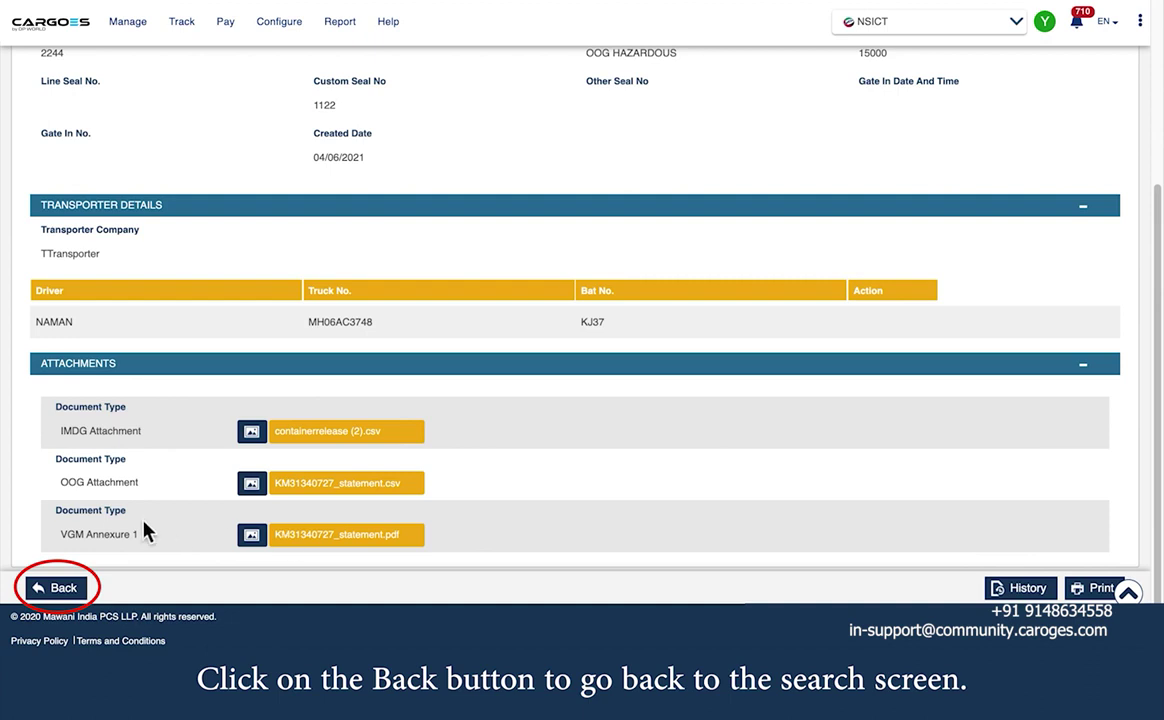
{"action": "left_click", "coordinate": [66, 590]}
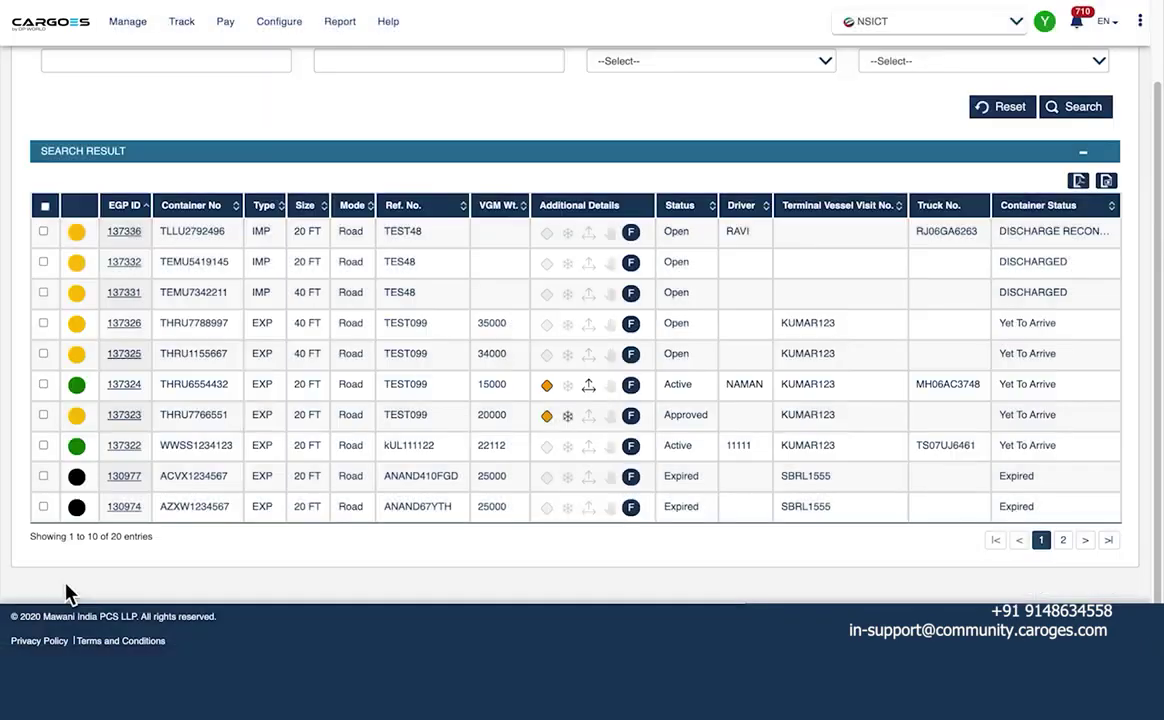